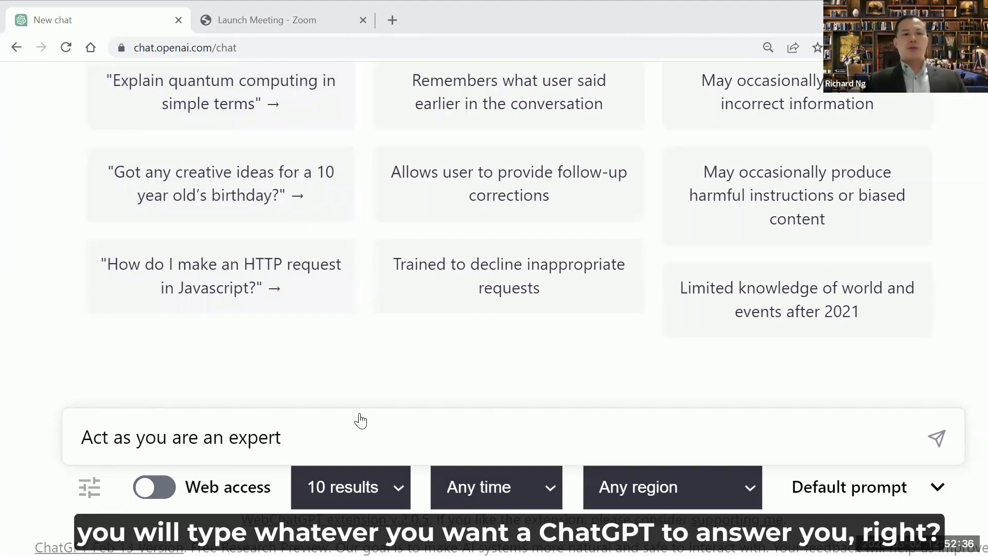
Change the draft prompt's wording to "Act as if you are an expert in gardening."
key("ctrl+minus")
key("ctrl+minus")
key("ctrl+minus")
key("ctrl+plus")
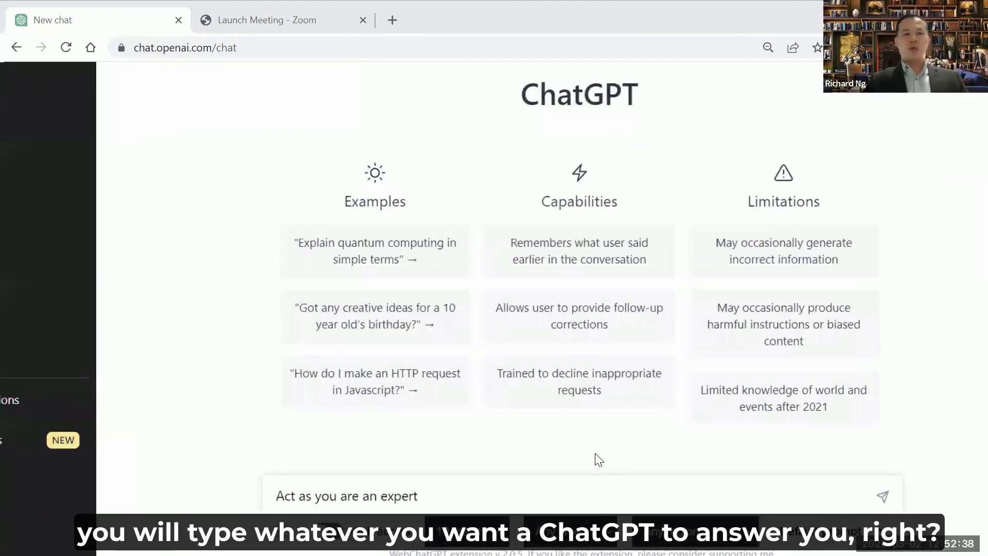
scroll(597, 459, "down", 1)
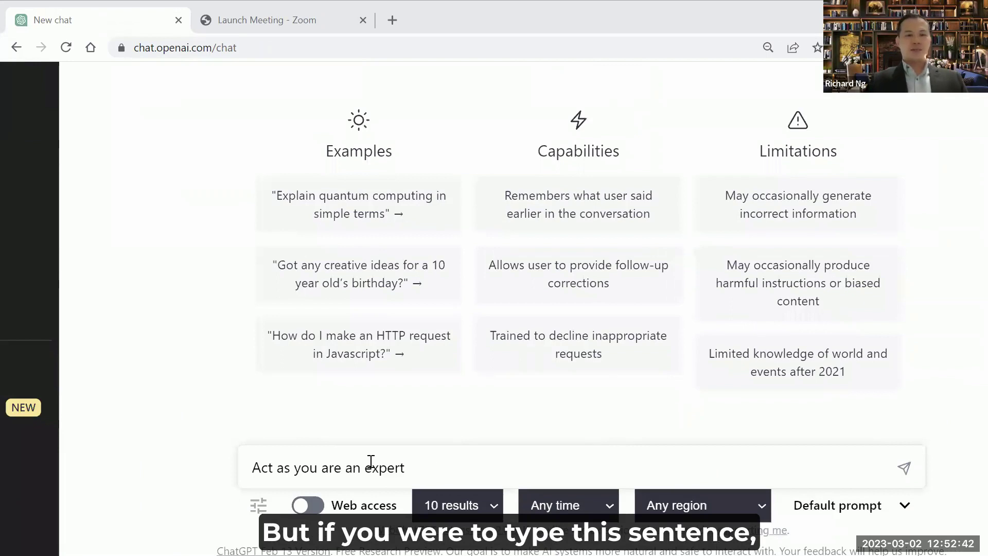
key("ctrl+a")
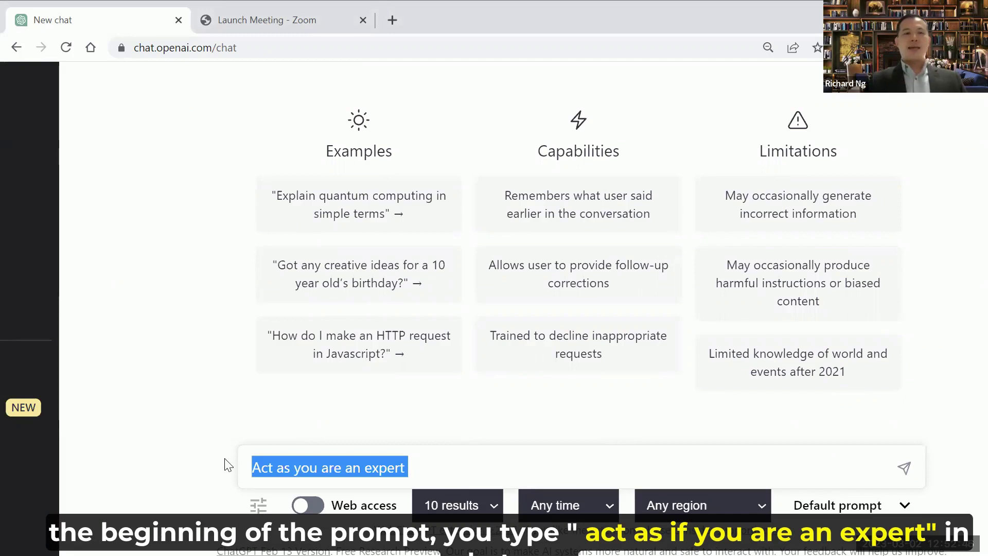
left_click(297, 470)
type("if")
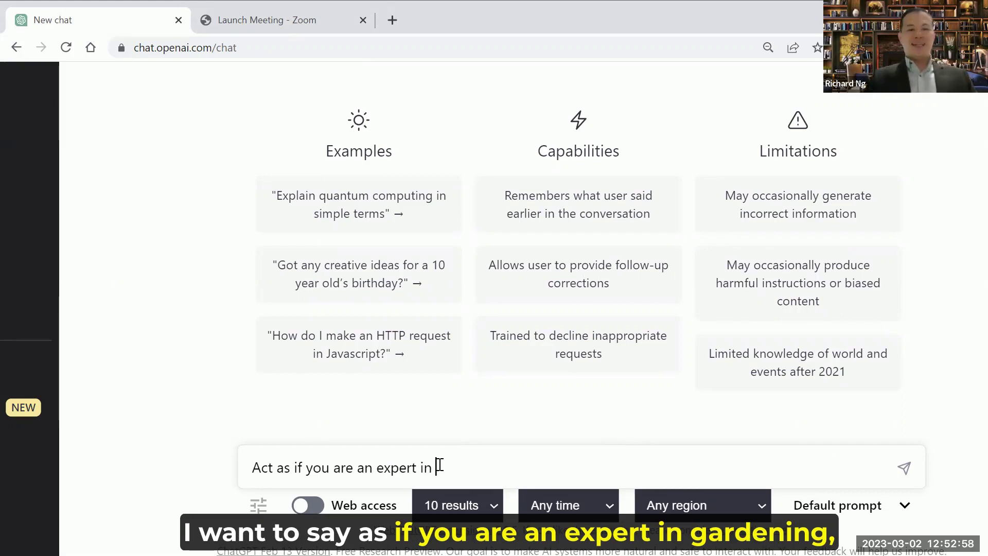
type("ning")
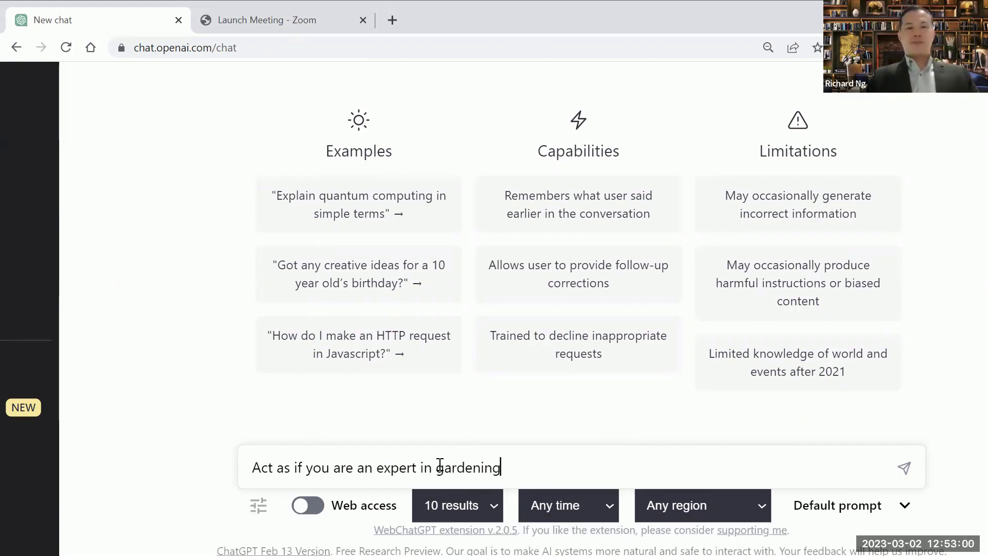
type(".")
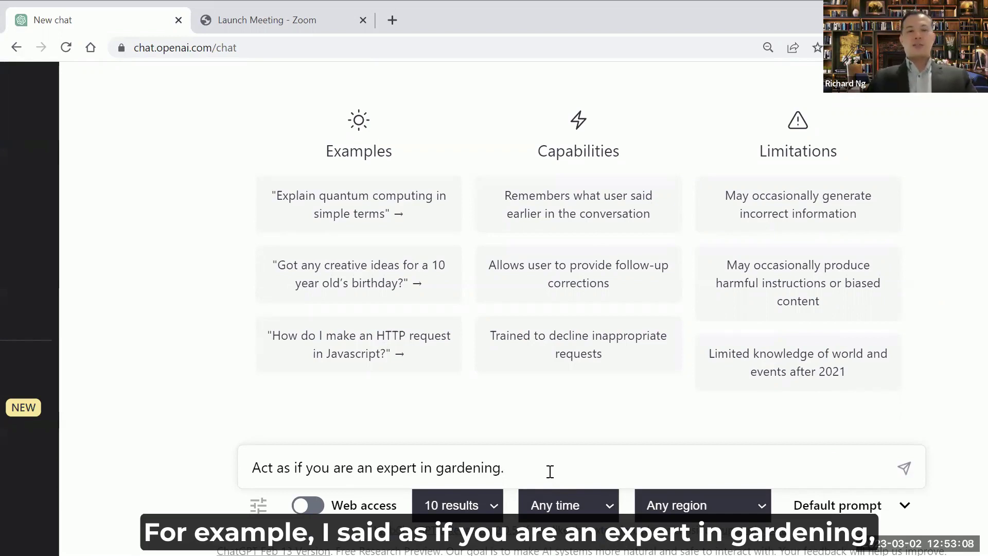
Add "write a 500 words article about gardening." to the prompt and submit it
type("write")
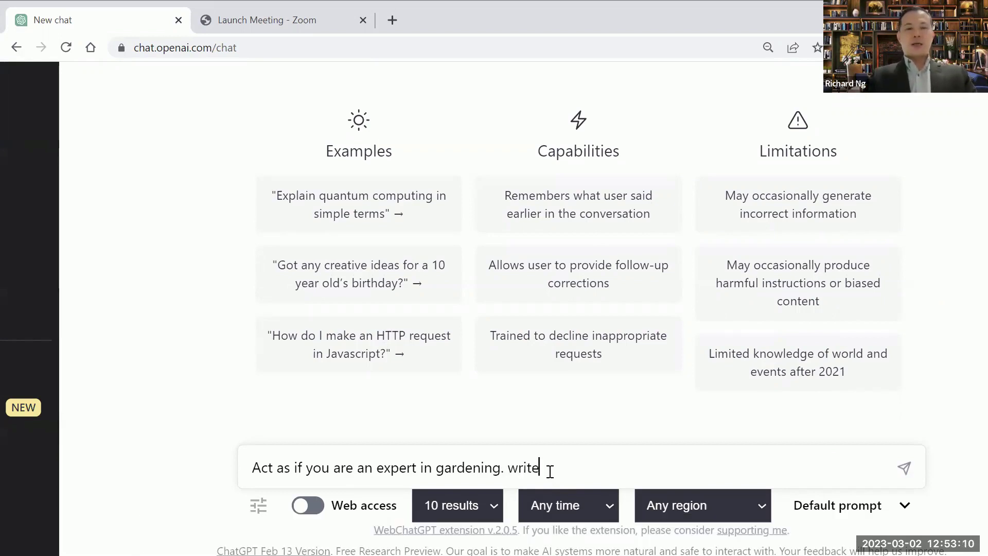
type(" an article")
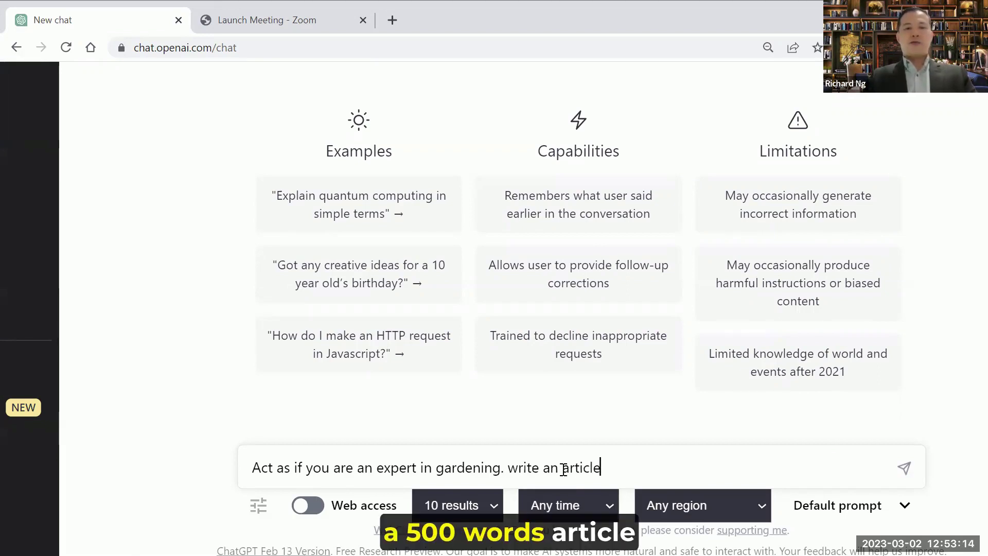
key("BackSpace")
key("BackSpace")
type("500 wo")
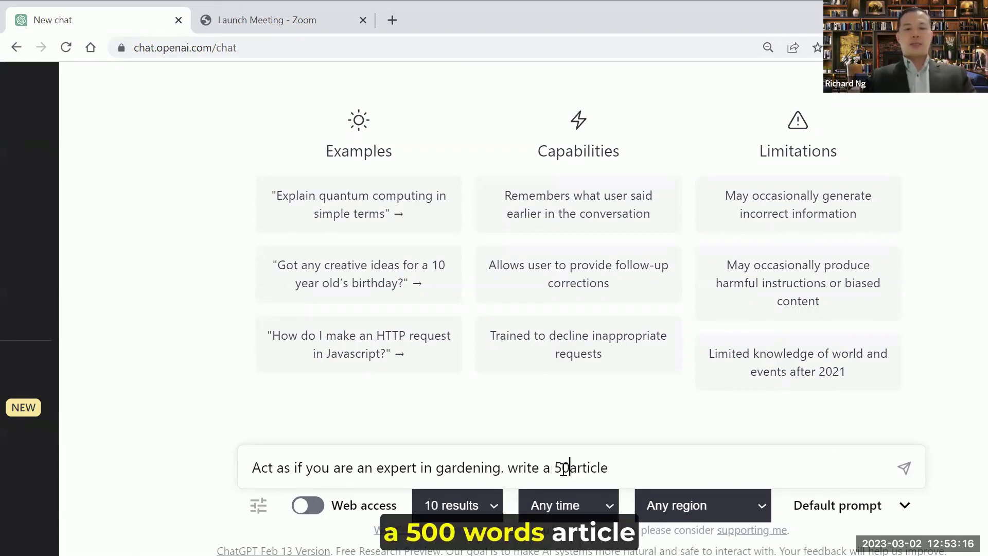
type("rds")
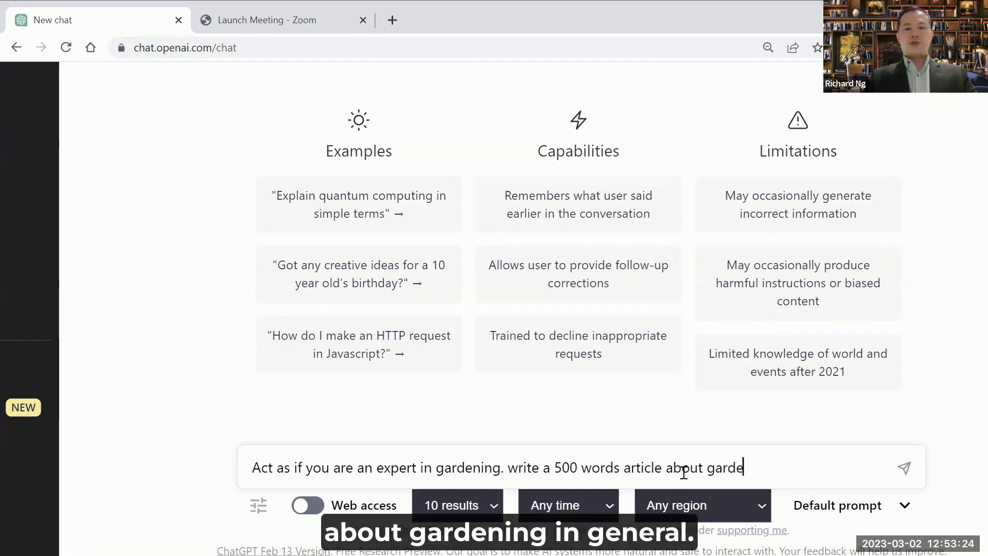
type(".")
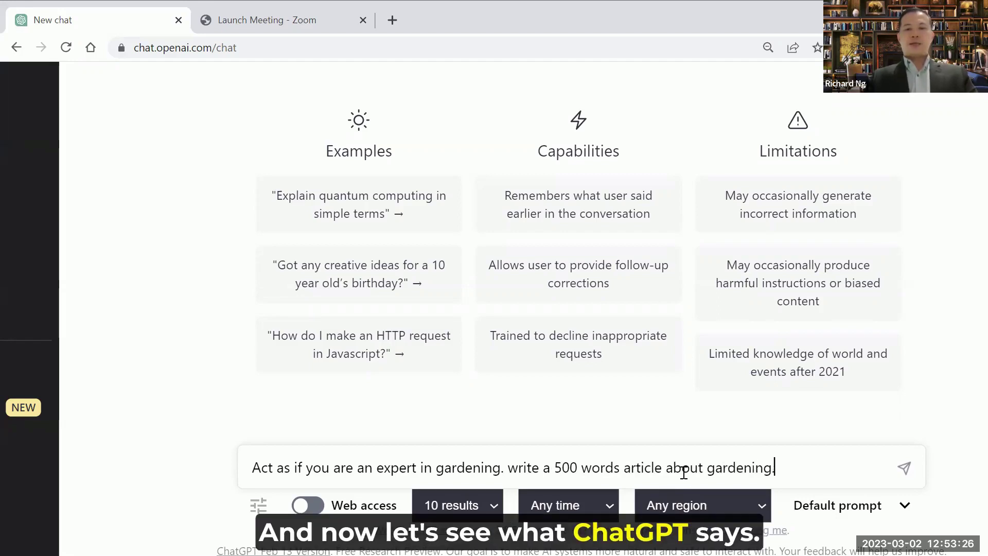
key("Return")
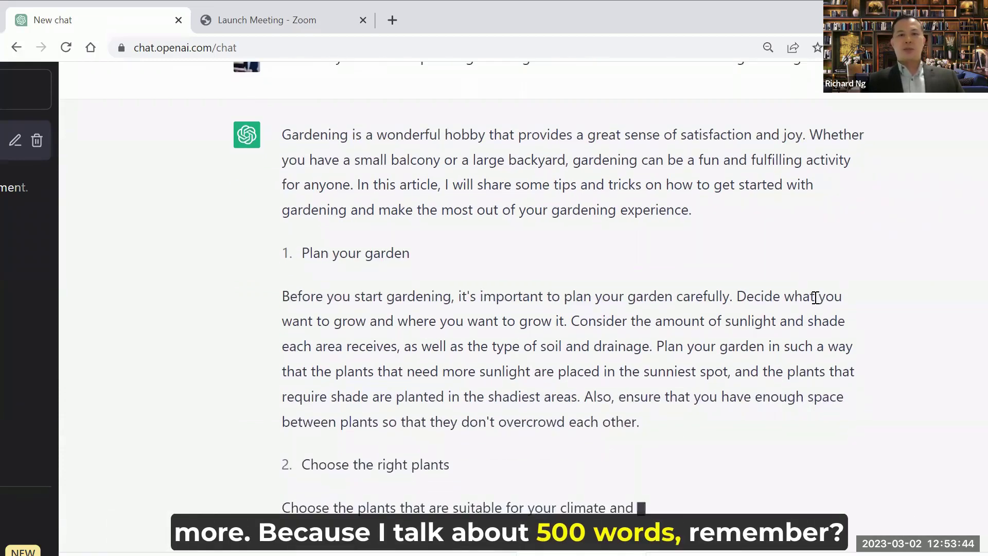
Review the generated gardening article and send the follow-up prompt "expand the above article"
scroll(816, 298, "up", 1)
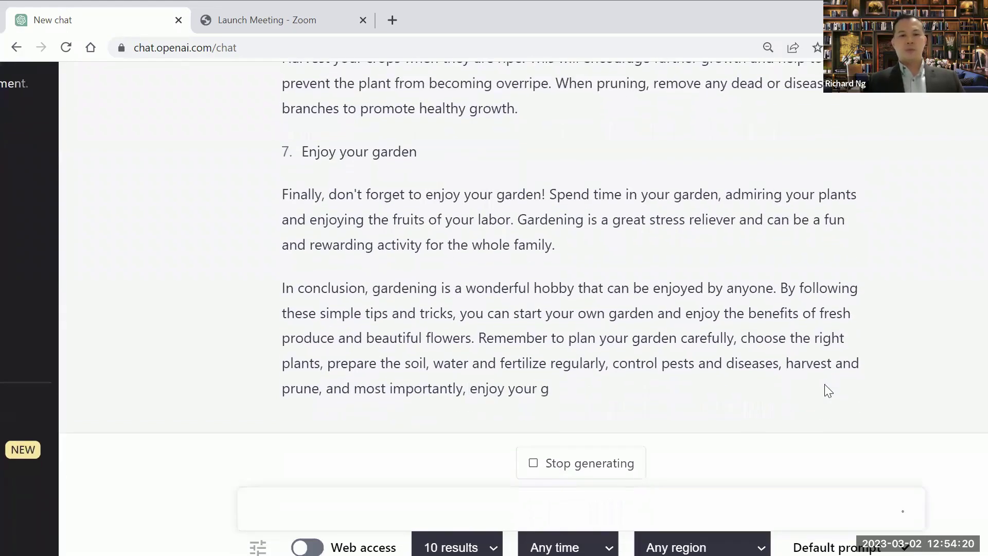
scroll(825, 385, "up", 15)
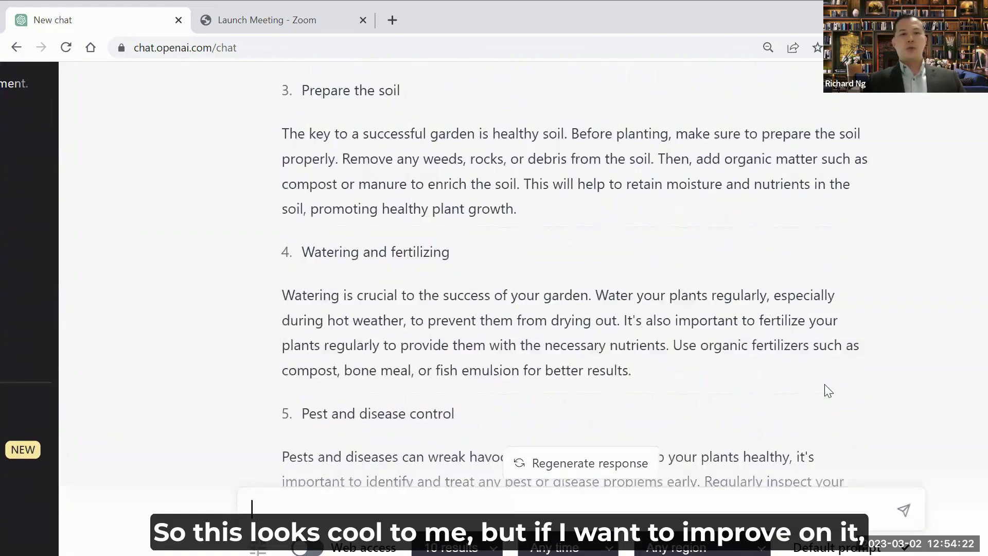
scroll(828, 391, "up", 3)
scroll(826, 393, "down", 20)
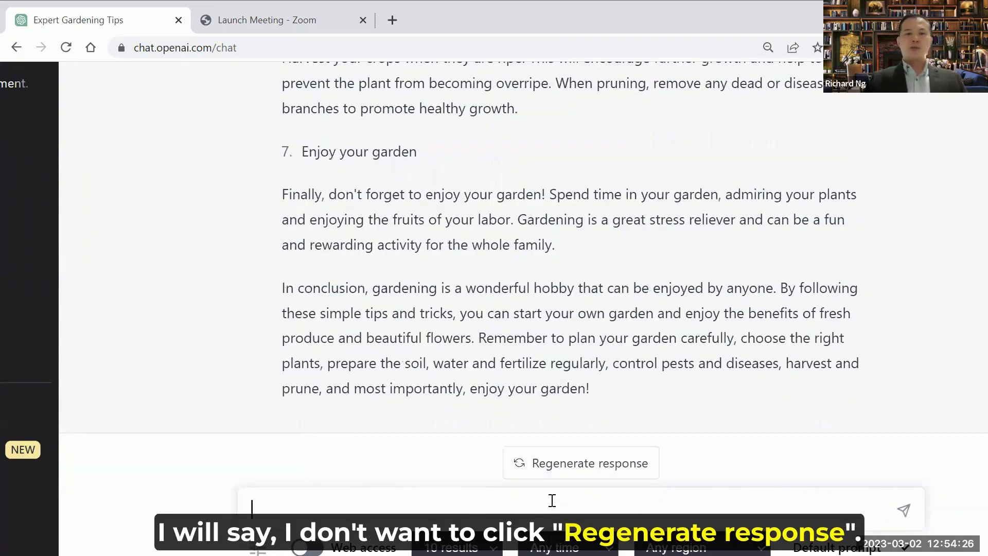
left_click(551, 508)
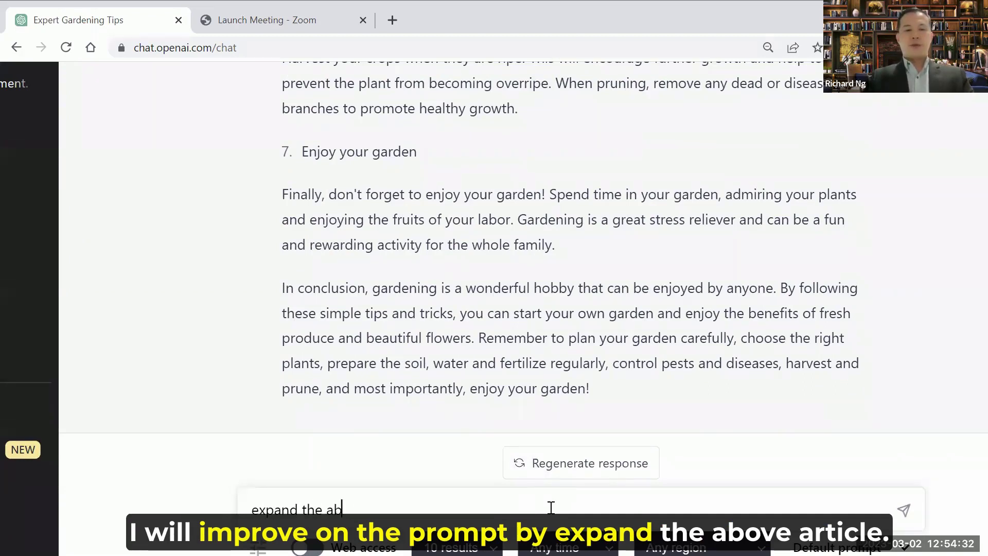
type("expand the above artic")
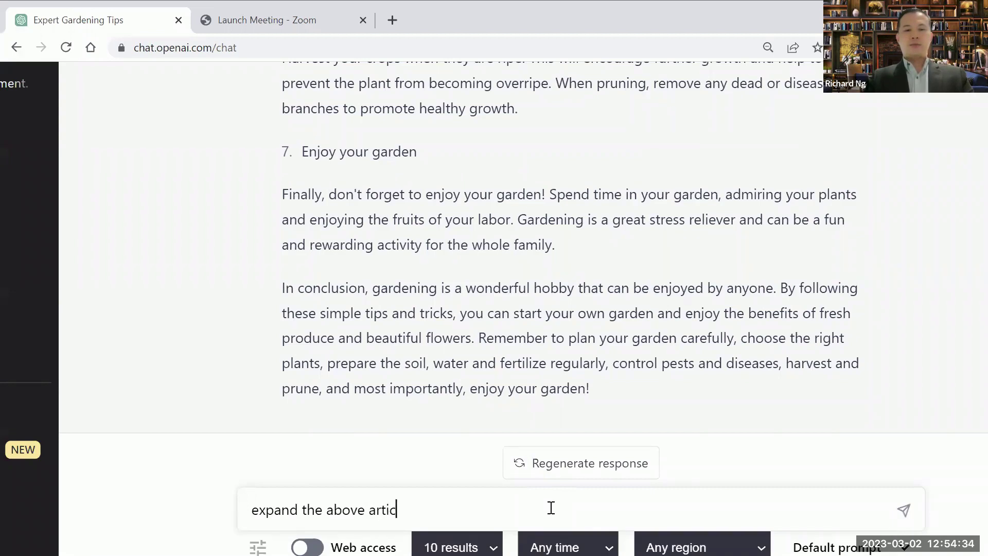
key("Return")
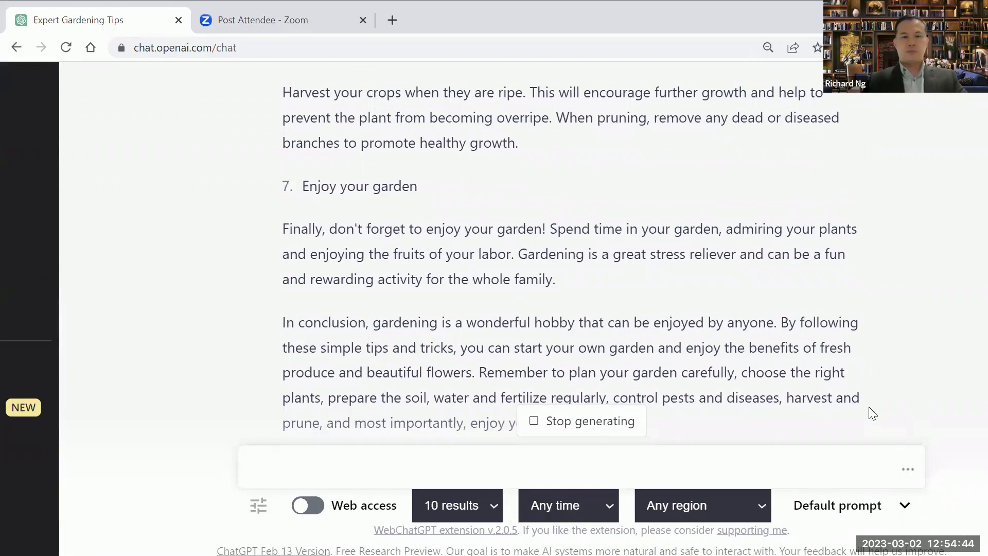
Zoom the page out and examine the expanded gardening article as it is generated
scroll(872, 413, "left", 2)
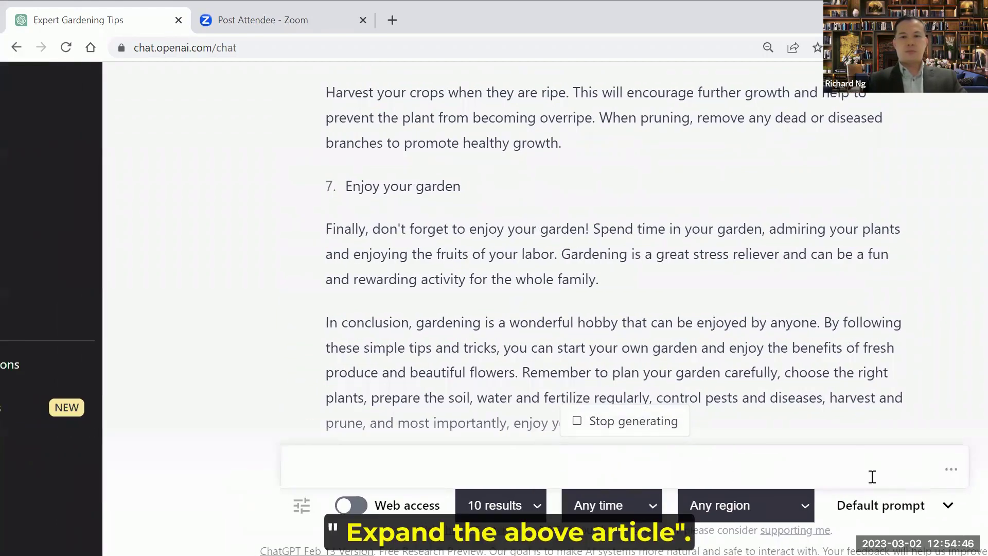
scroll(912, 399, "right", 4)
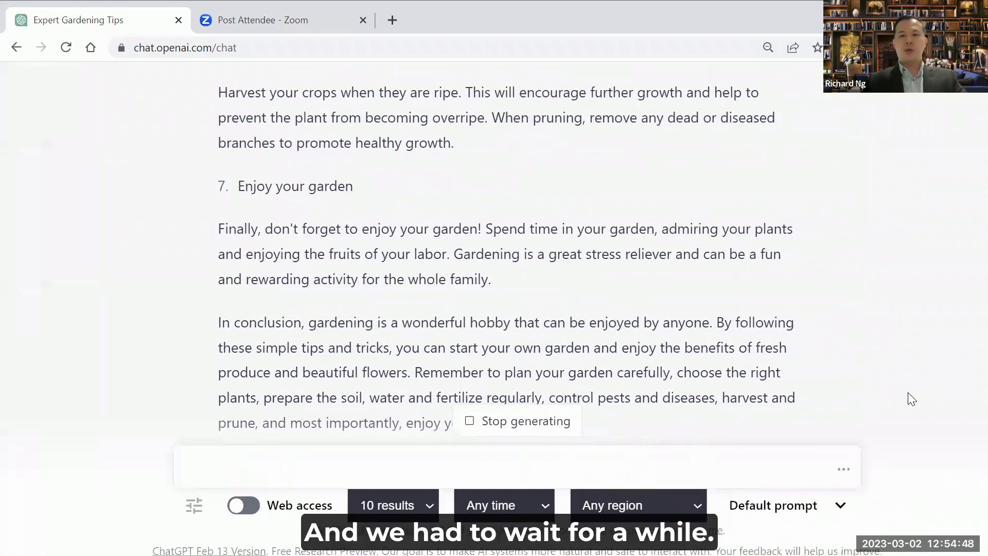
scroll(912, 399, "left", 1)
key("ctrl+minus")
key("ctrl+minus")
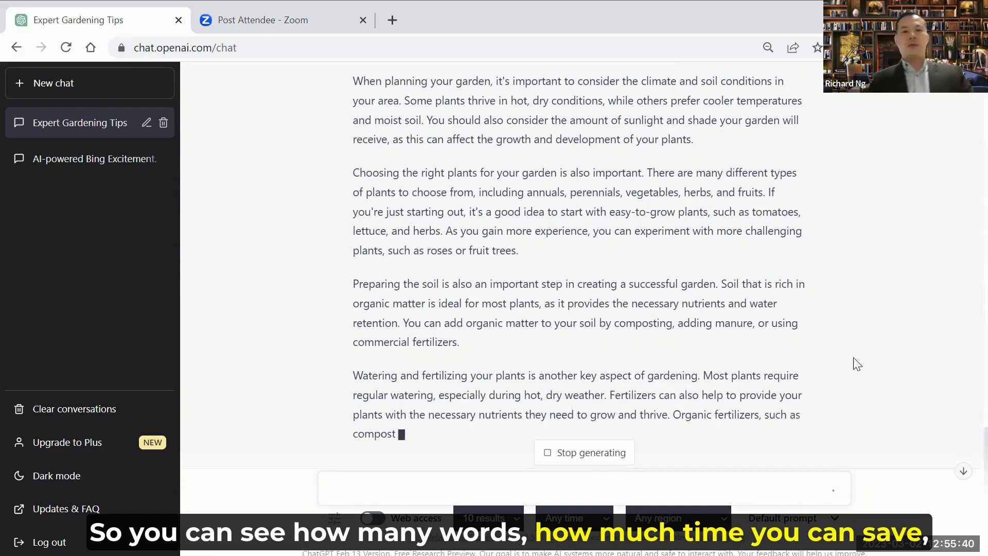
scroll(886, 363, "up", 7)
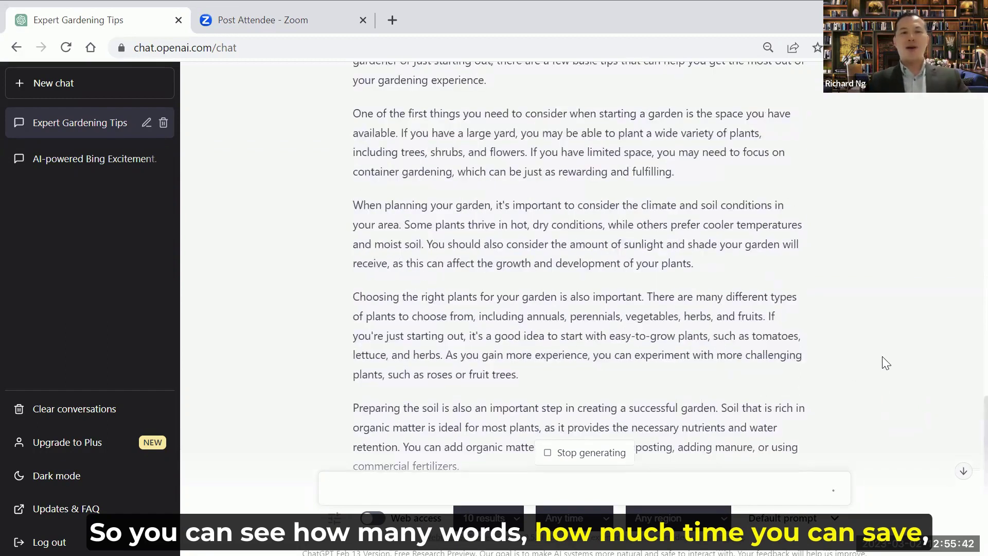
scroll(885, 363, "down", 3)
scroll(886, 363, "down", 4)
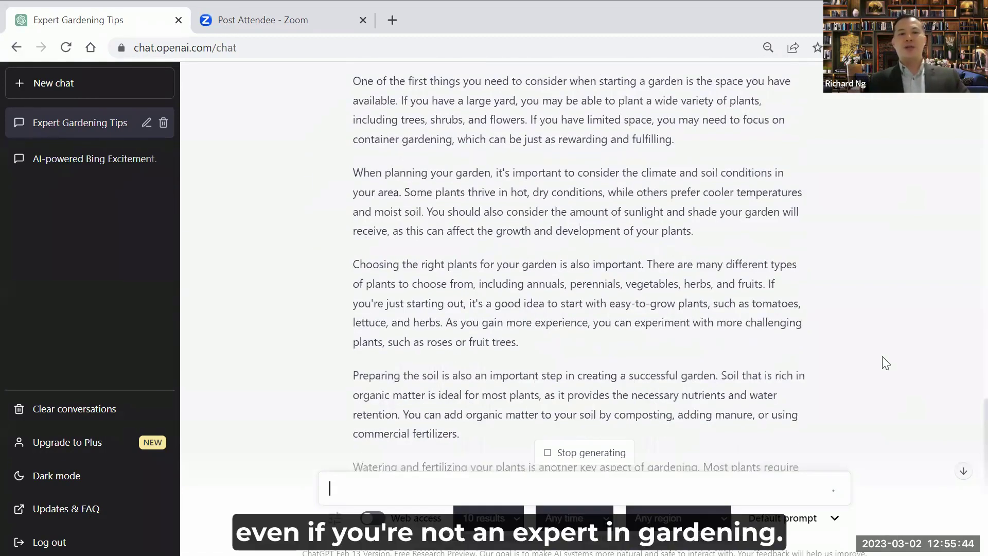
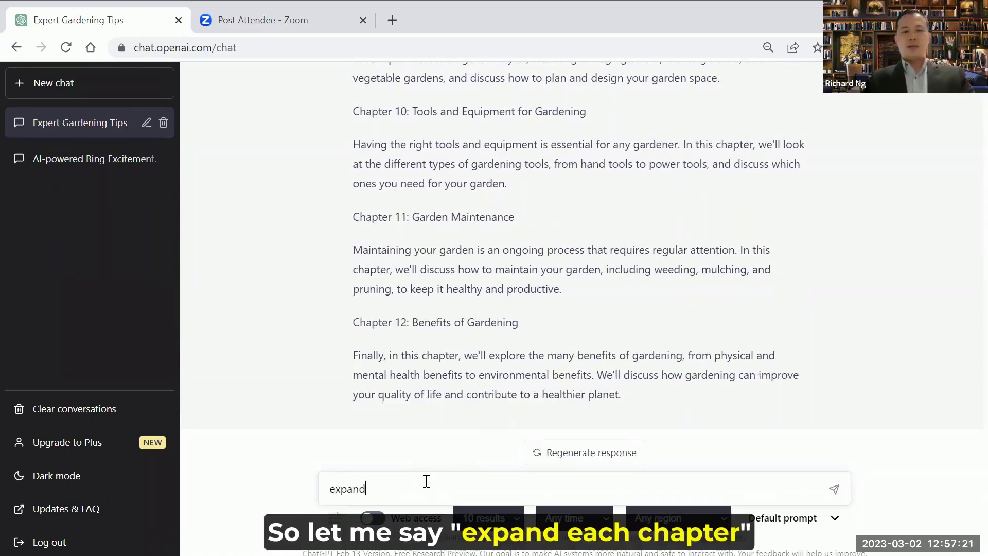
Send the follow-up prompt "expand each chapter to at least 500 words"
type("ach chapter")
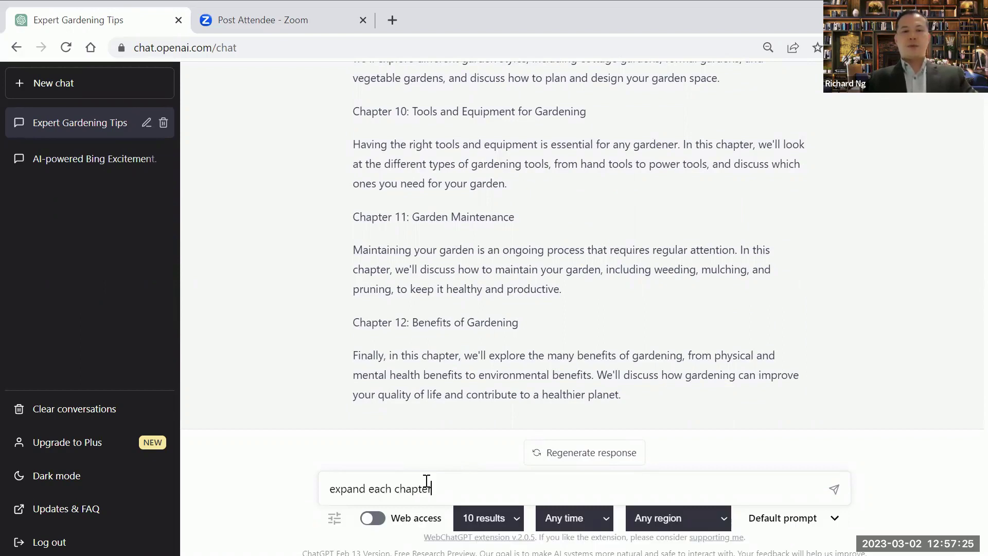
type(" to at least 100")
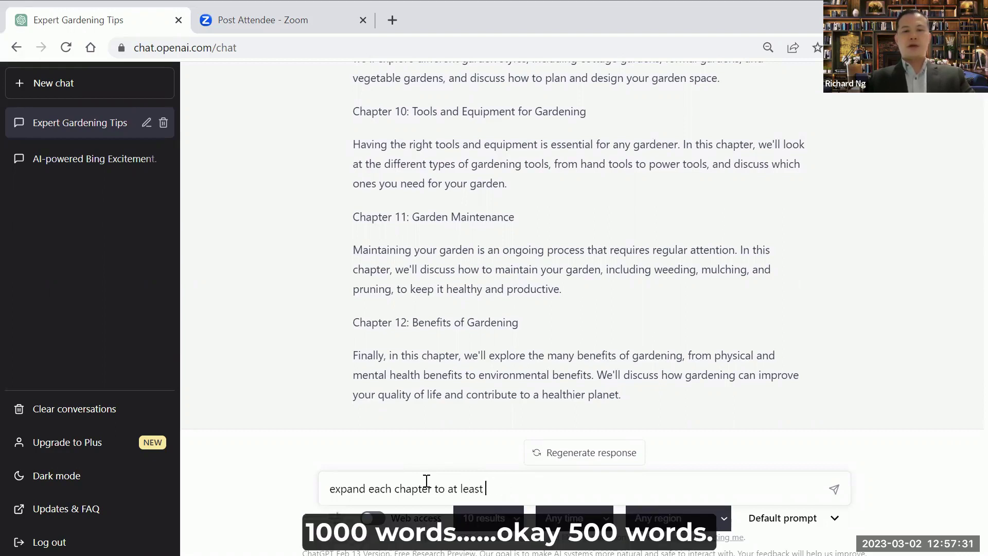
type("500 wor")
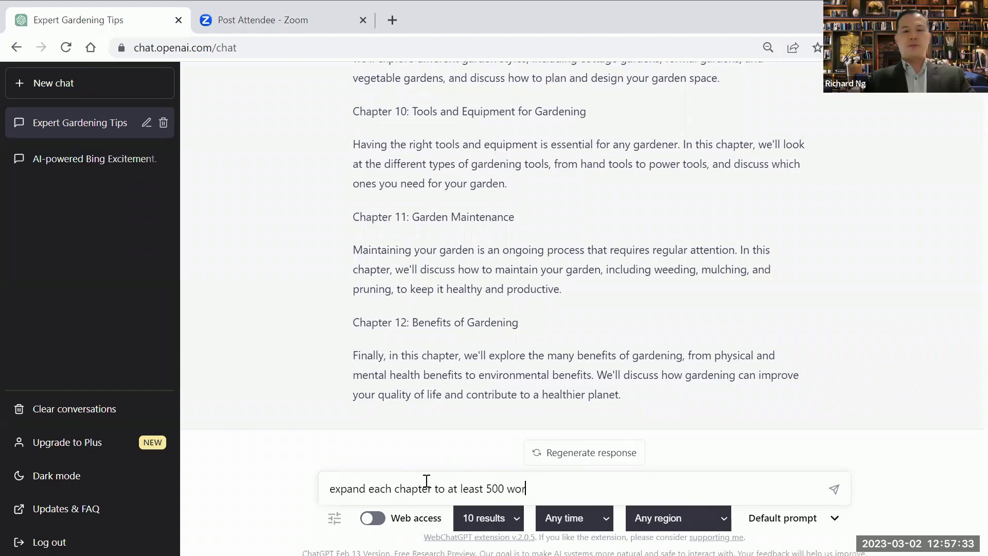
key("Return")
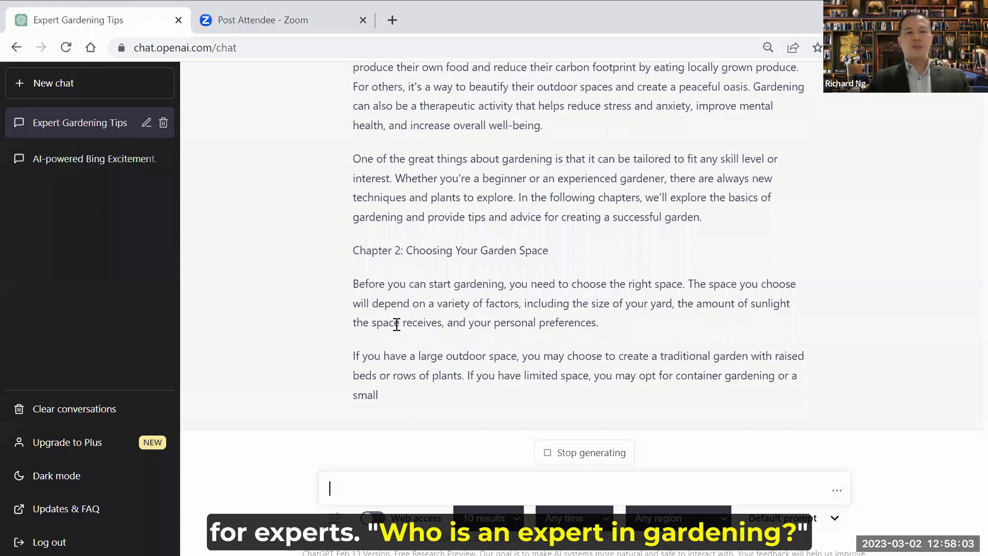
Search Google in a new browser tab for "who is an expert in gardening"
key("ctrl+t")
type("who is")
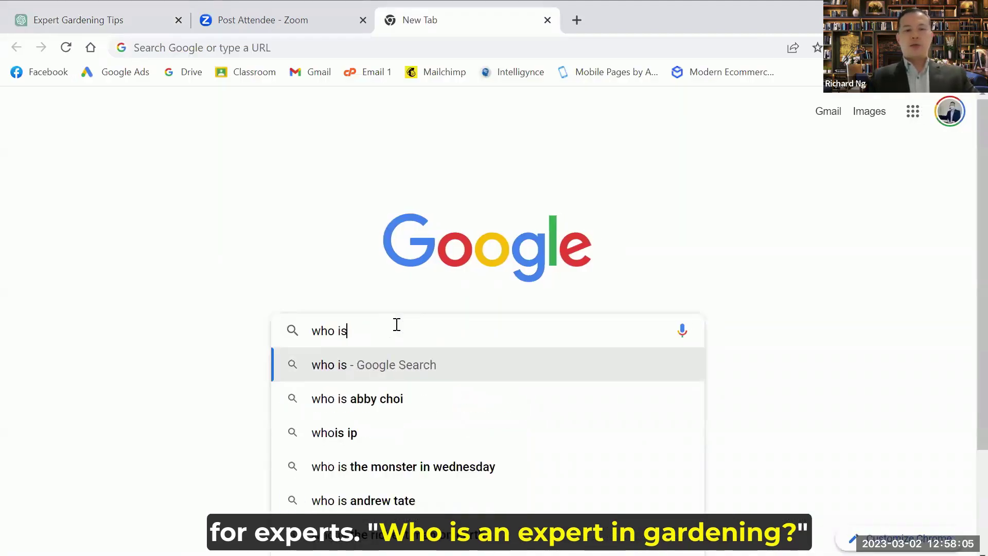
type(" an expert in")
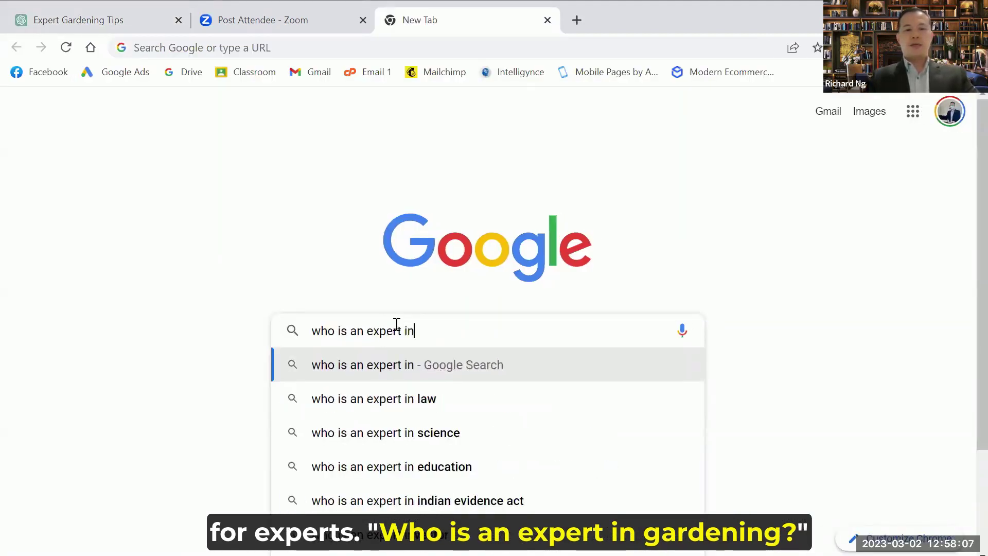
type(" garde")
key("BackSpace")
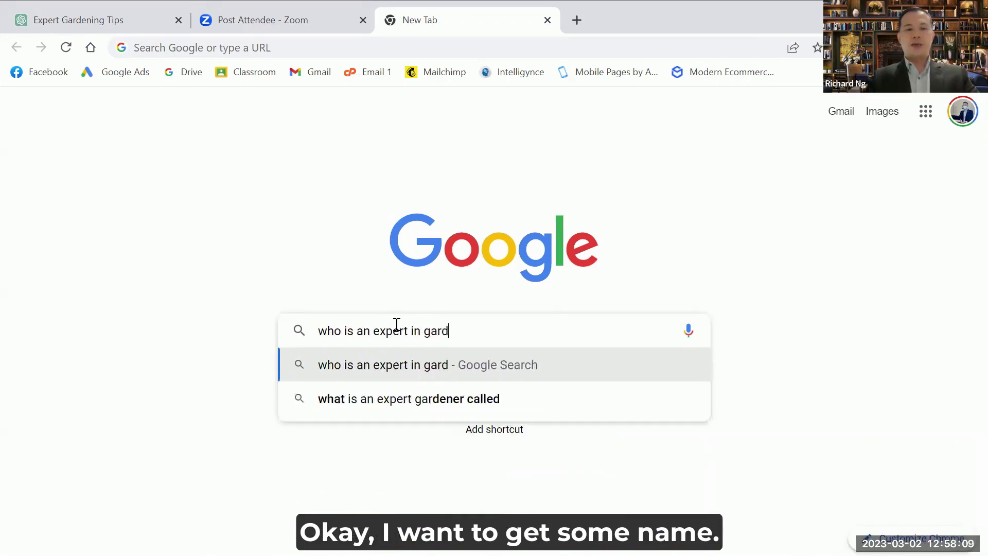
type("eoin")
key("BackSpace")
key("BackSpace")
key("BackSpace")
type("ning")
key("Return")
Copy the first expert's name from the "List of gardening experts" result and return to the ChatGPT conversation
scroll(558, 442, "down", 5)
scroll(560, 441, "down", 6)
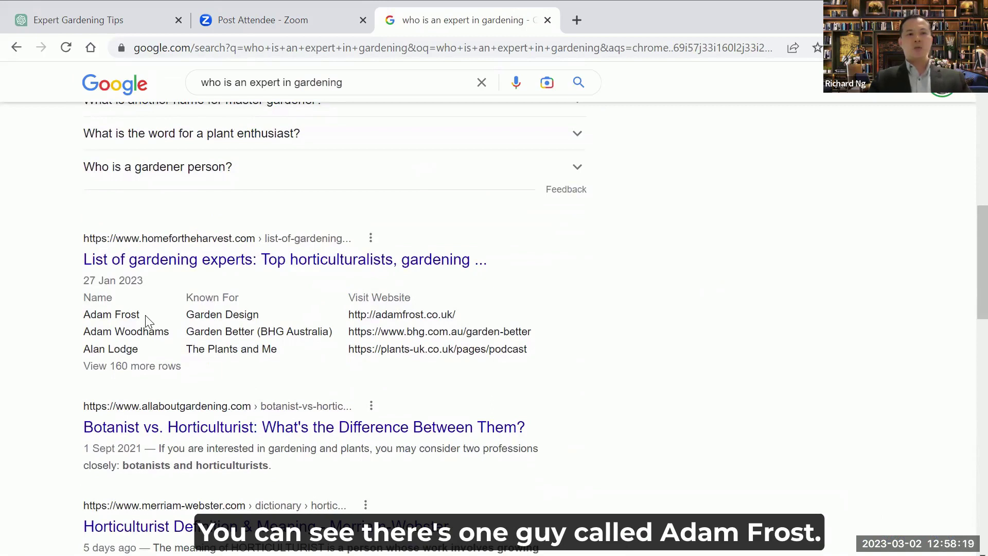
left_click_drag(145, 315, 82, 315)
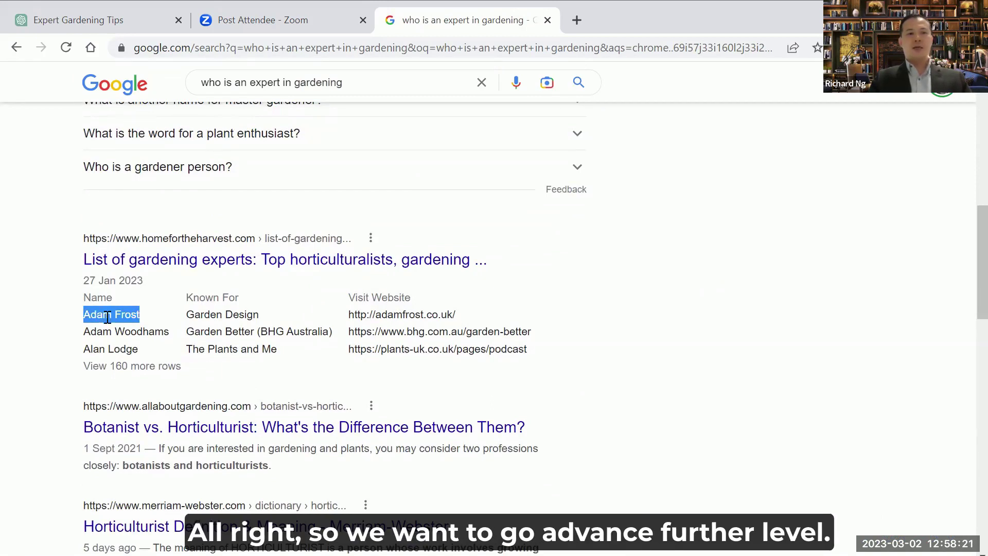
right_click(106, 316)
left_click(135, 331)
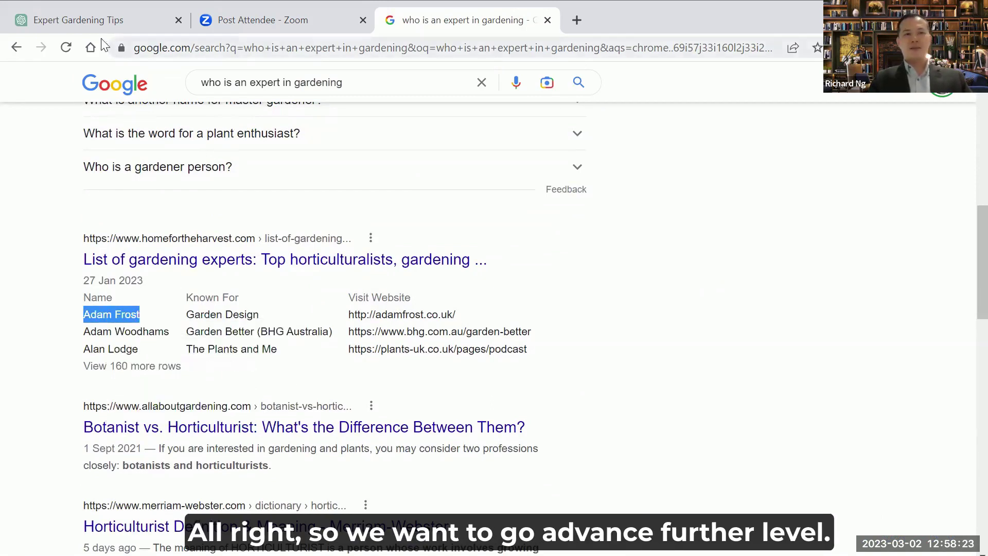
key("ctrl+1")
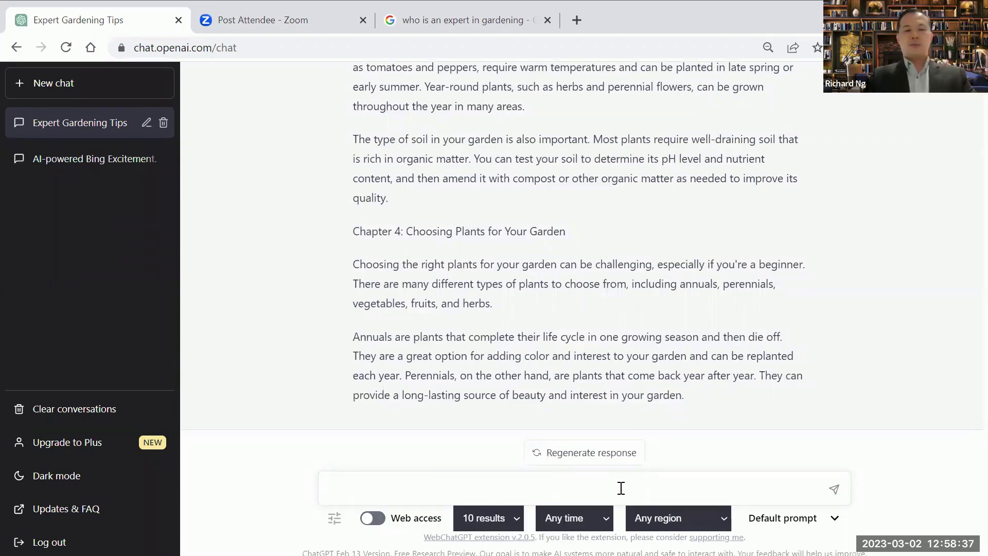
Draft the prompt "include the knowledge and style of the gardening" followed by the copied expert's name, without sending it
type("include the ")
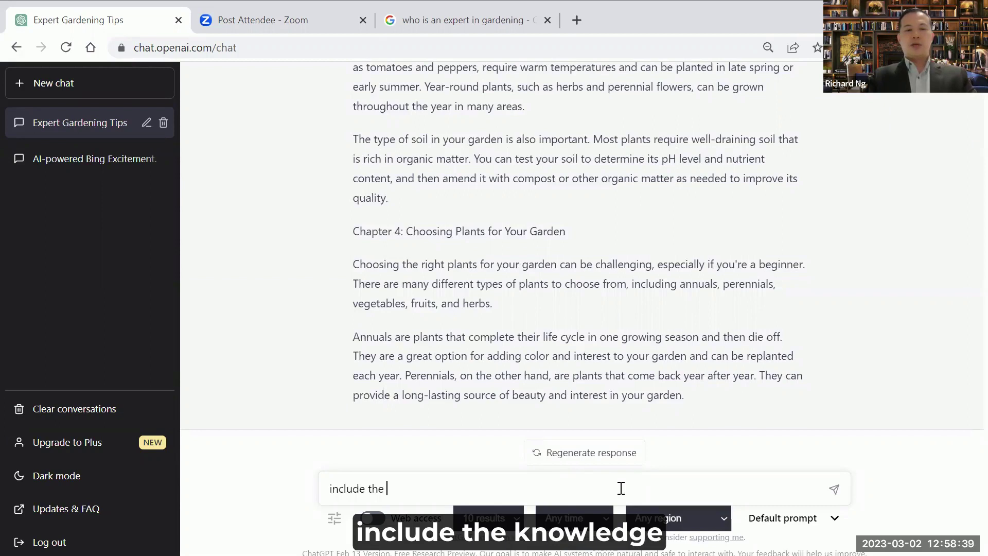
type("knowlea")
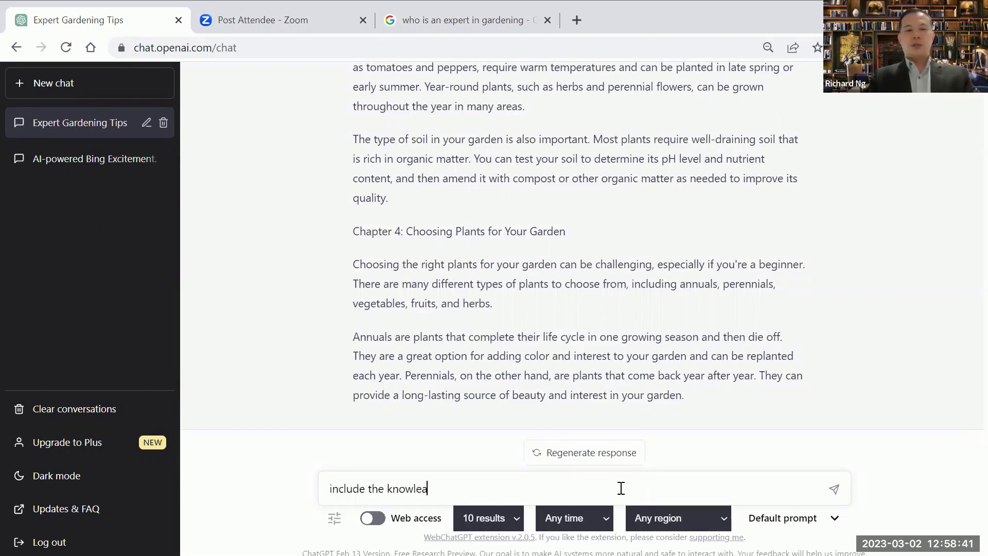
key("BackSpace")
type("dge and style ")
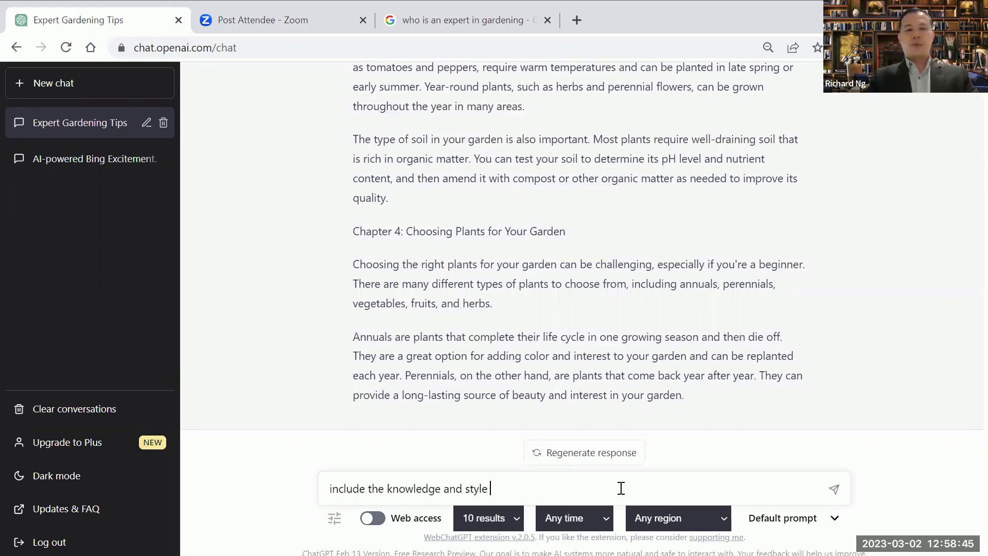
type("fo")
type(" the gard")
type("e")
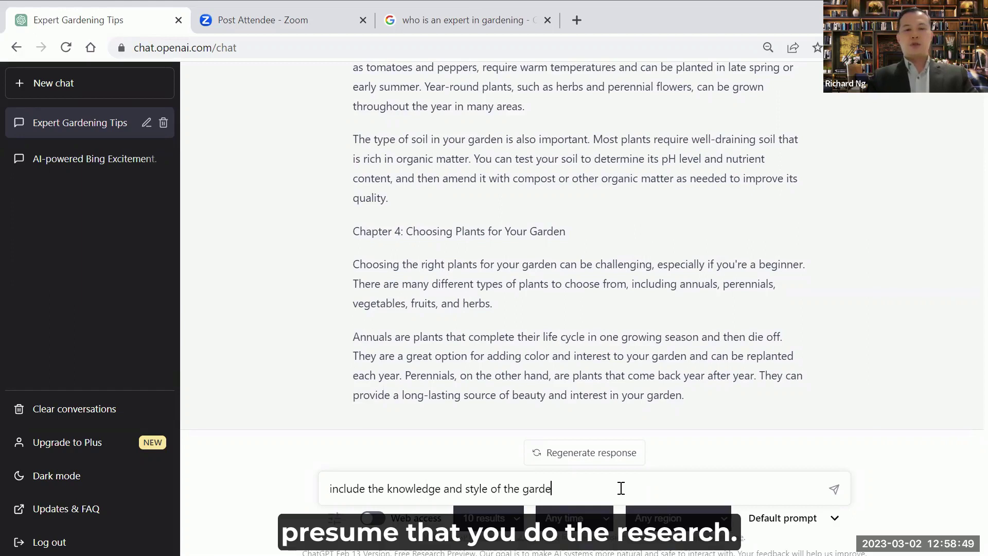
type("ning")
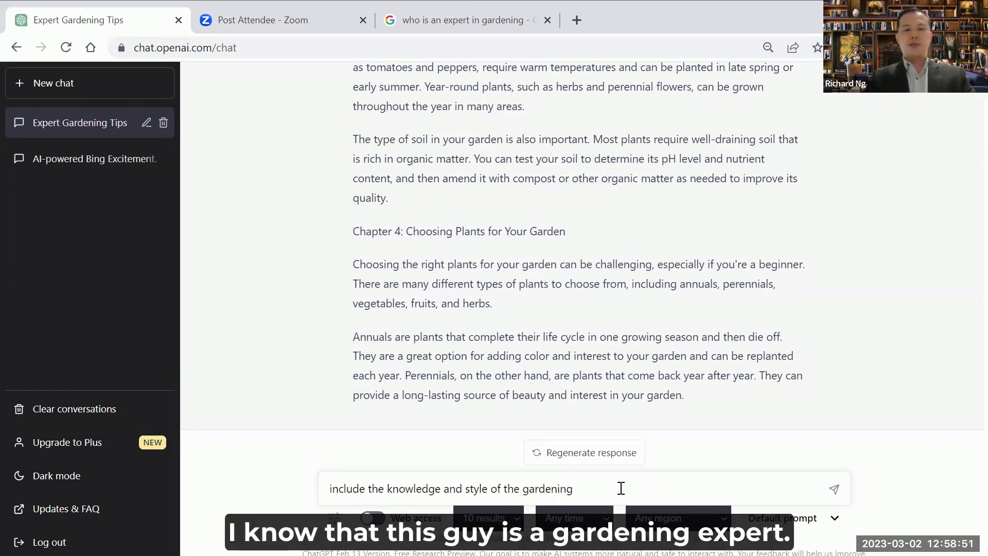
right_click(622, 492)
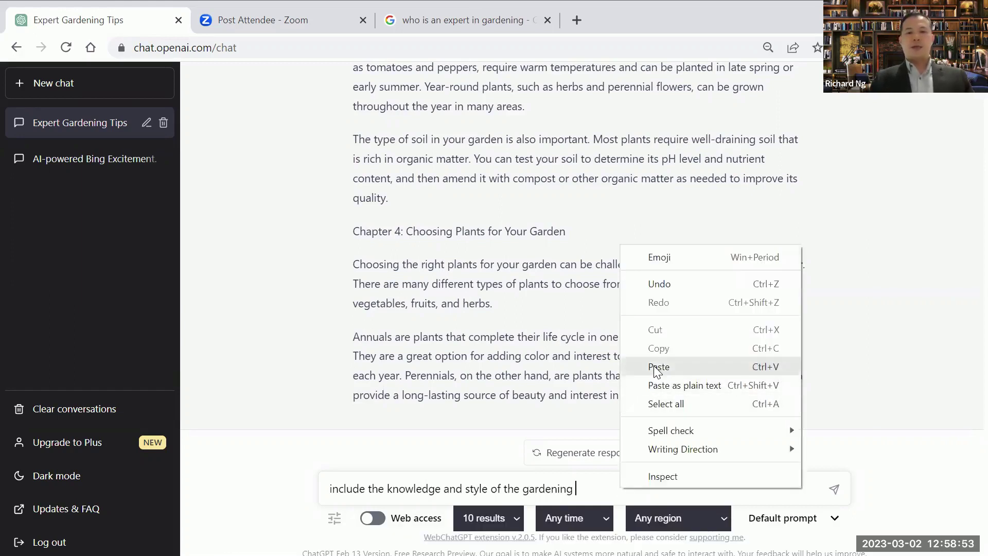
left_click(657, 367)
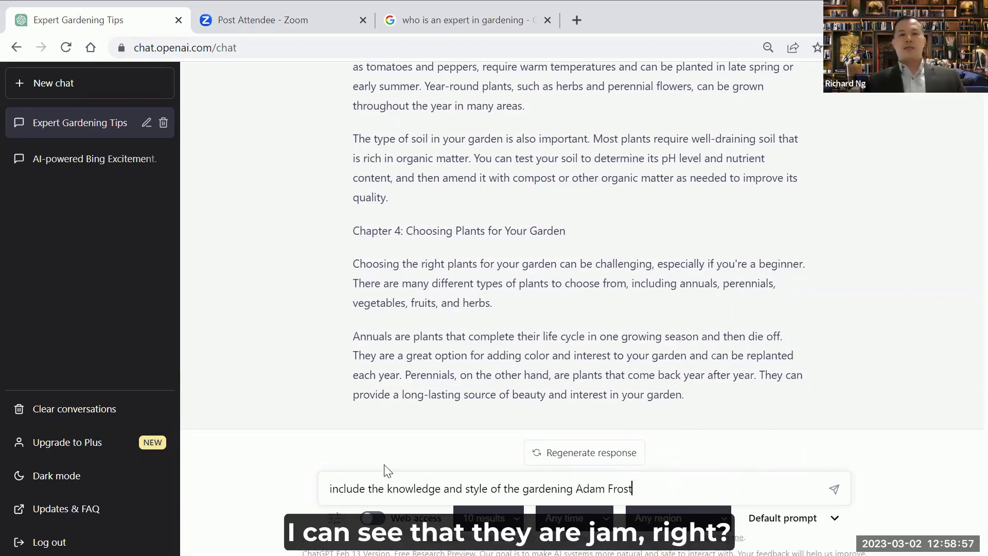
Cut the whole drafted prompt from the message box and send "continue" instead
left_click_drag(635, 487, 292, 479)
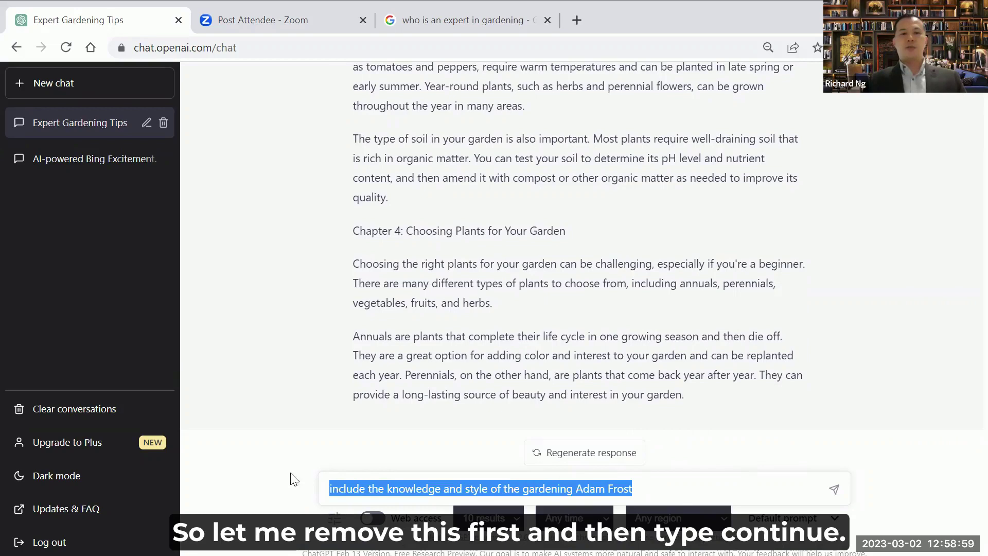
right_click(367, 488)
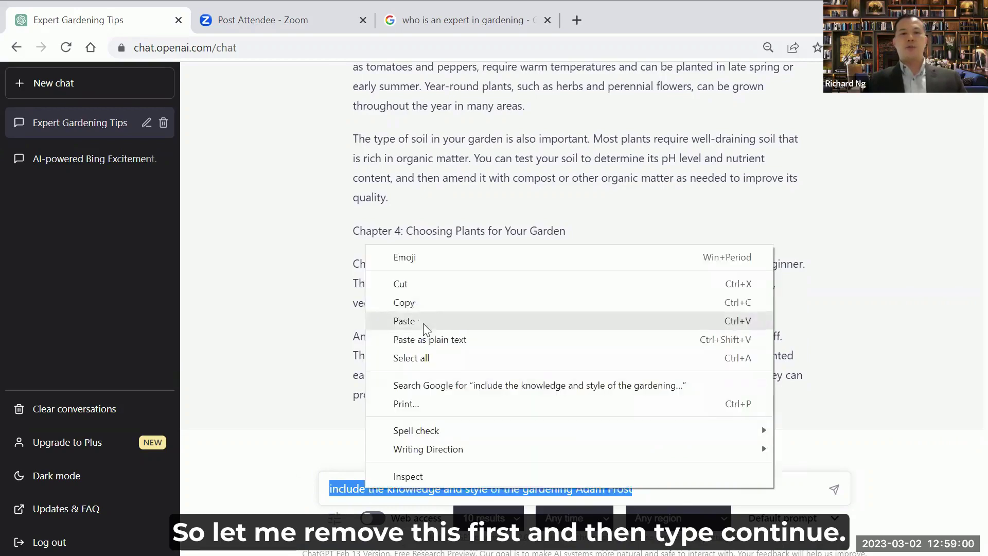
left_click(426, 288)
type("cont")
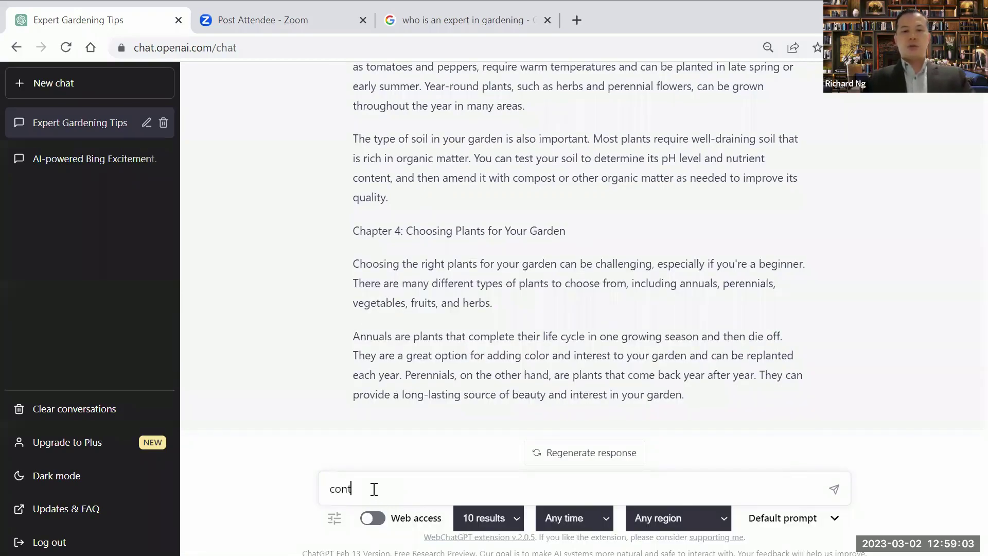
type("inue")
key("Return")
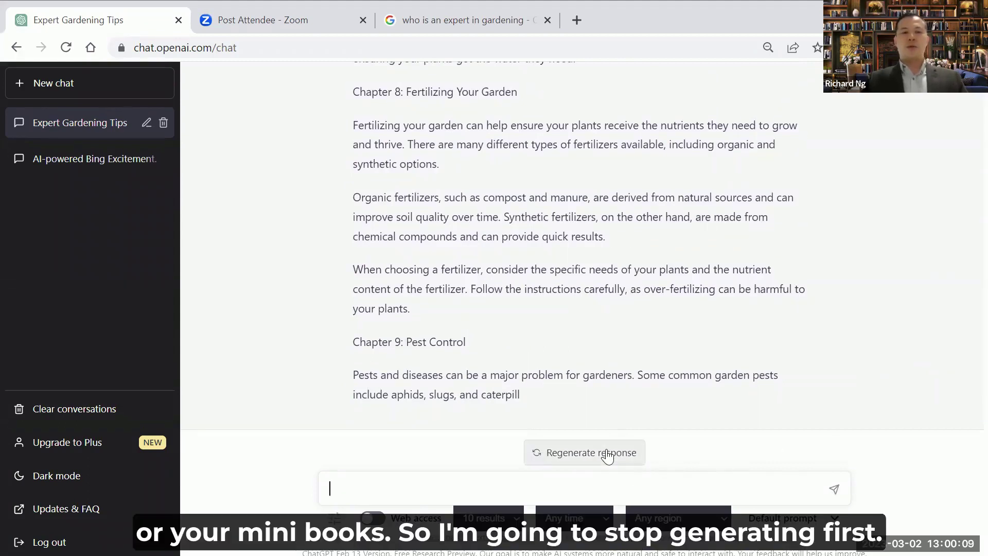
Paste the cut prompt back, append "into the above article" after the expert's name, and send it
right_click(524, 486)
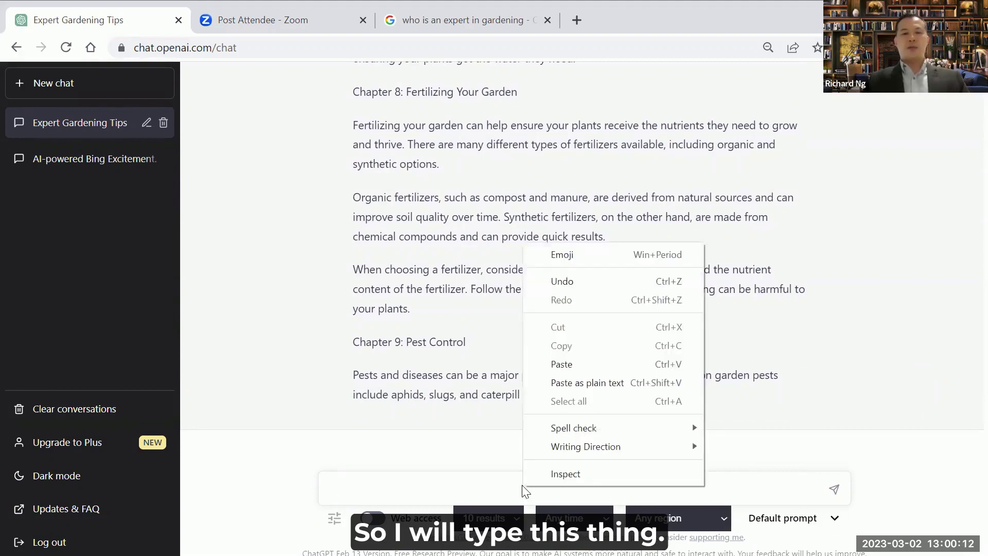
left_click(571, 364)
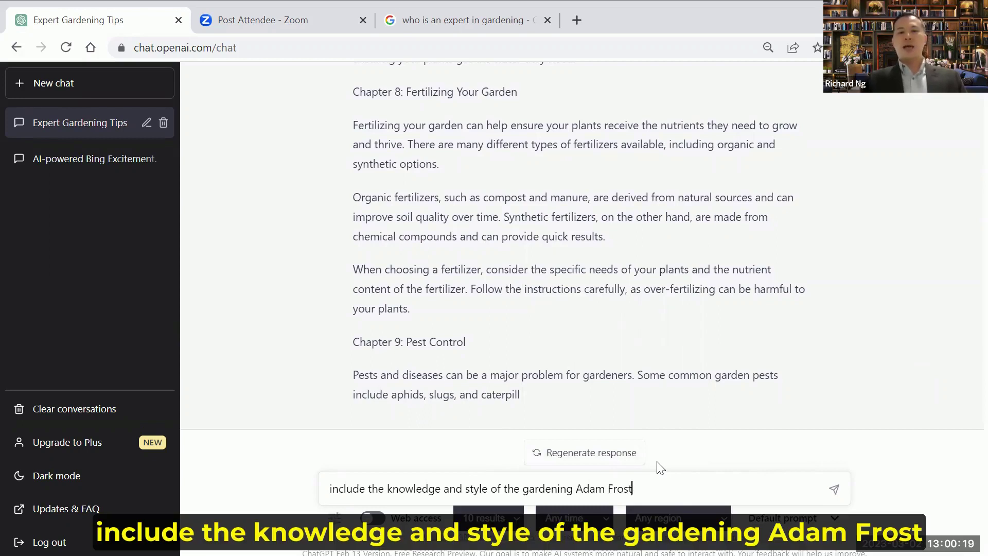
type("gardening Adam Frost")
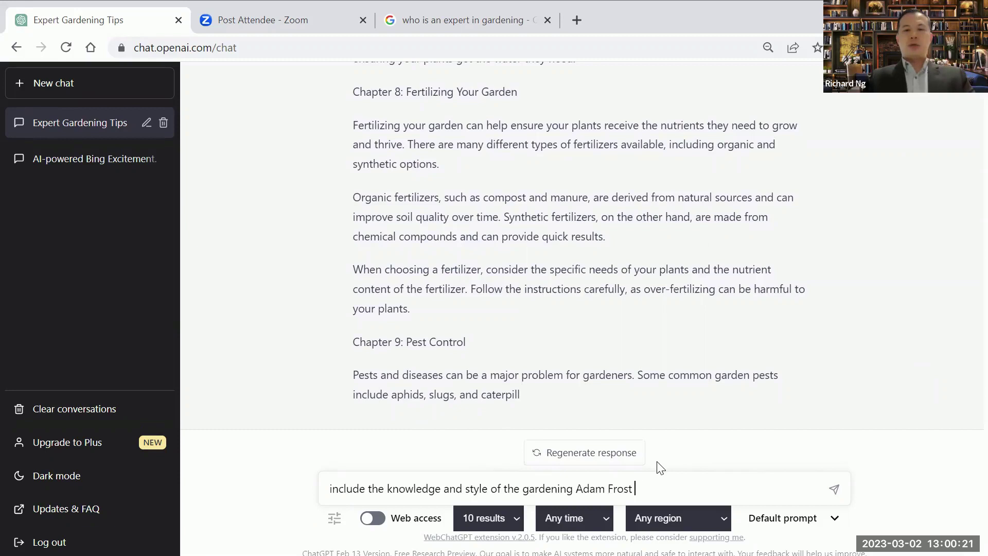
type(" into the")
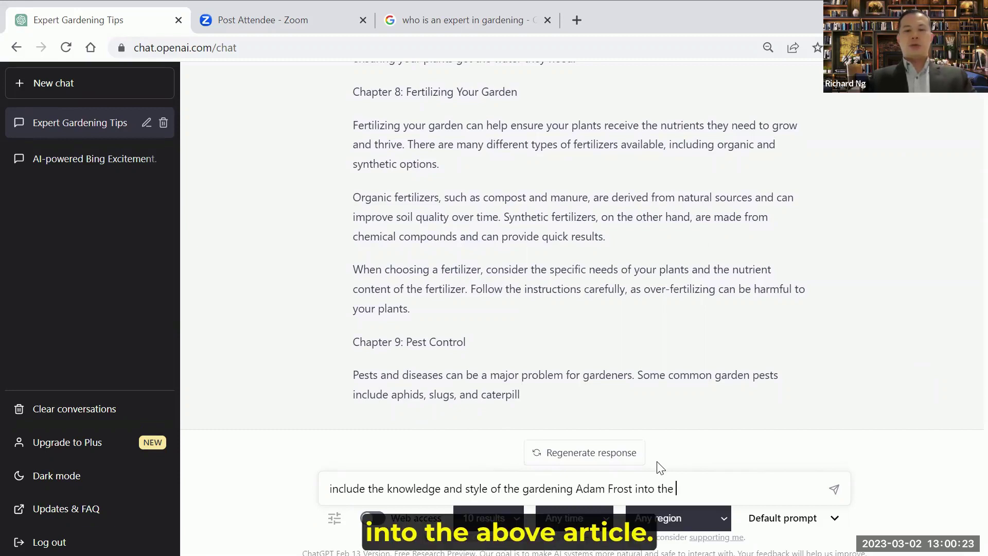
type(" above ar")
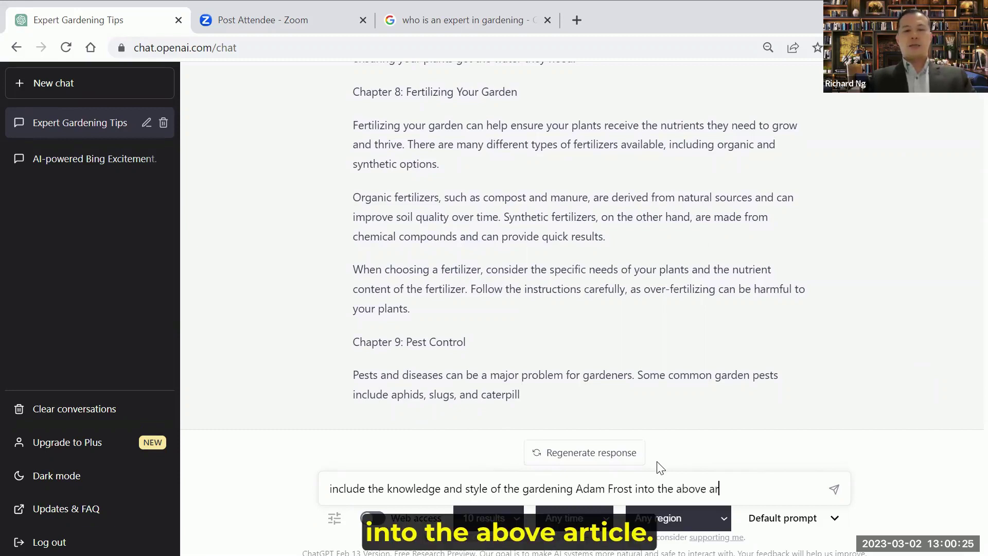
type("ticle")
key("Return")
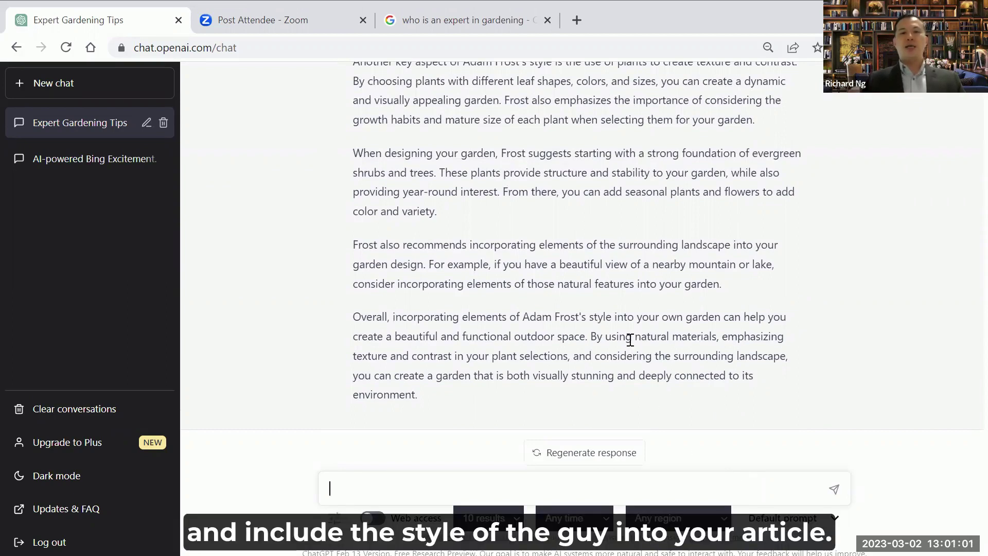
Copy the gardening expert's name from the opening line of the latest response
scroll(630, 339, "up", 6)
scroll(630, 339, "down", 6)
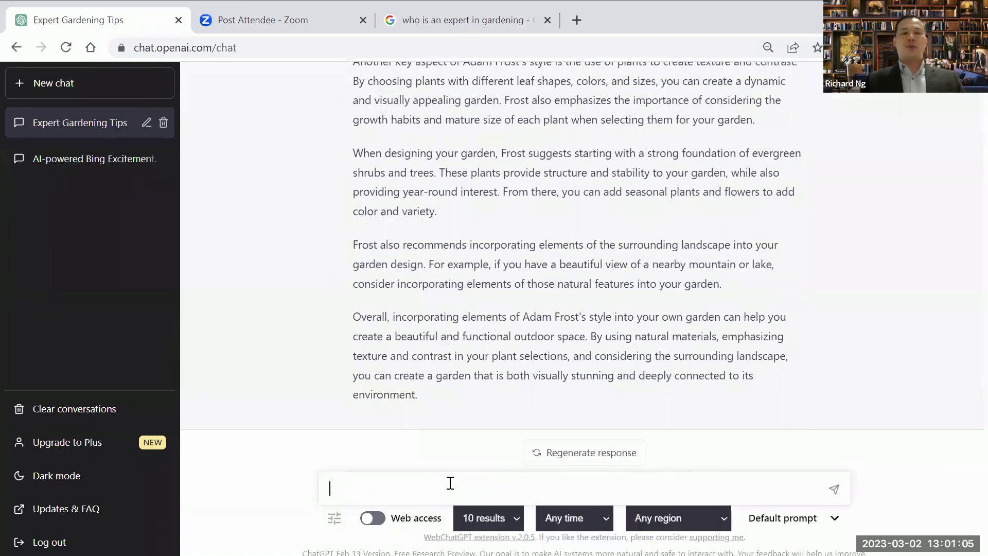
scroll(509, 304, "up", 5)
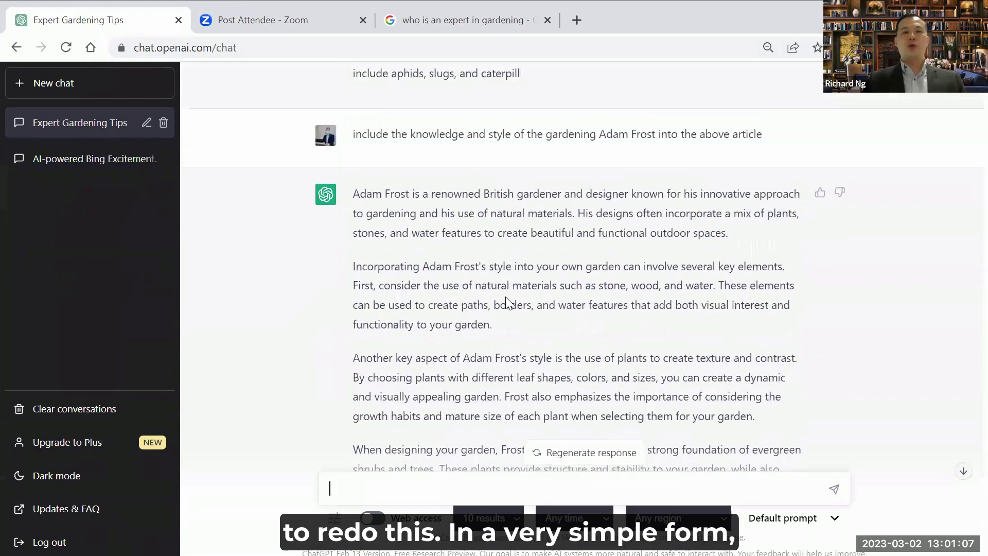
left_click_drag(411, 194, 355, 193)
key("ctrl+c")
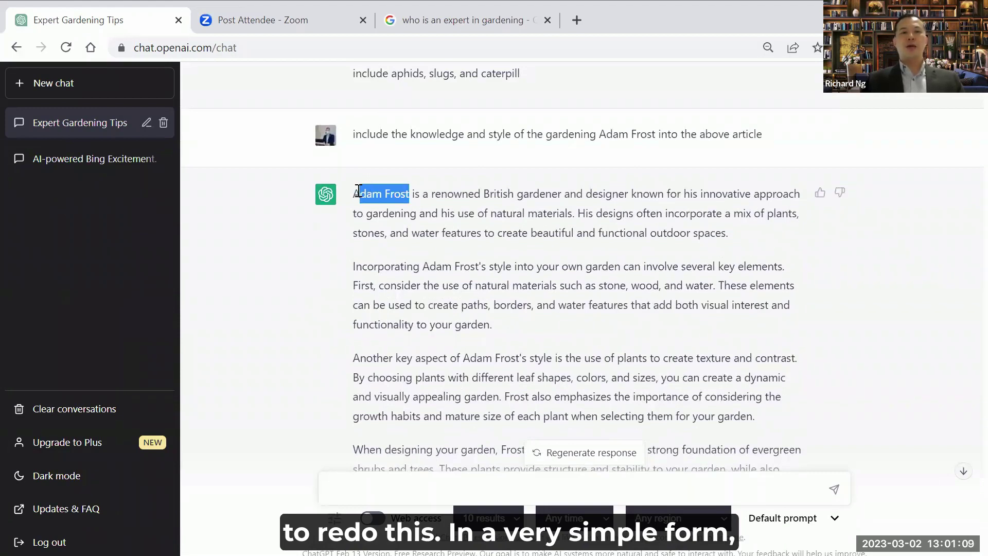
right_click(372, 191)
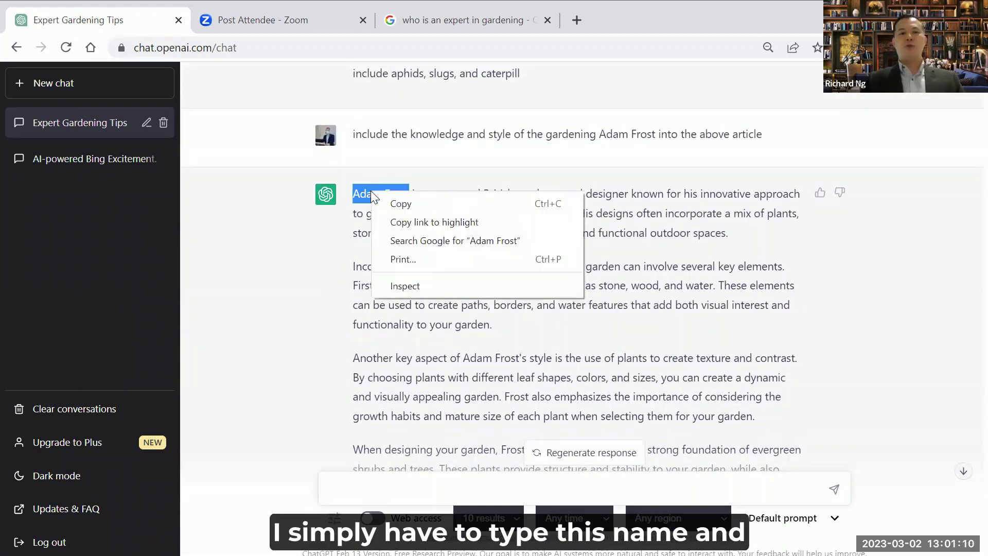
left_click(400, 204)
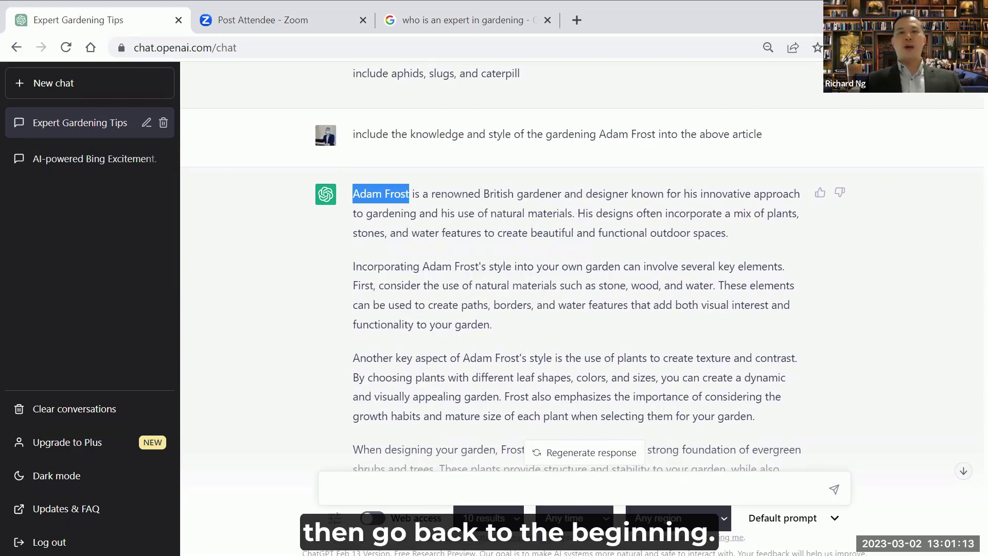
Return to the start of the conversation and paste the expert's name into the message box
scroll(749, 353, "up", 15)
scroll(748, 353, "up", 20)
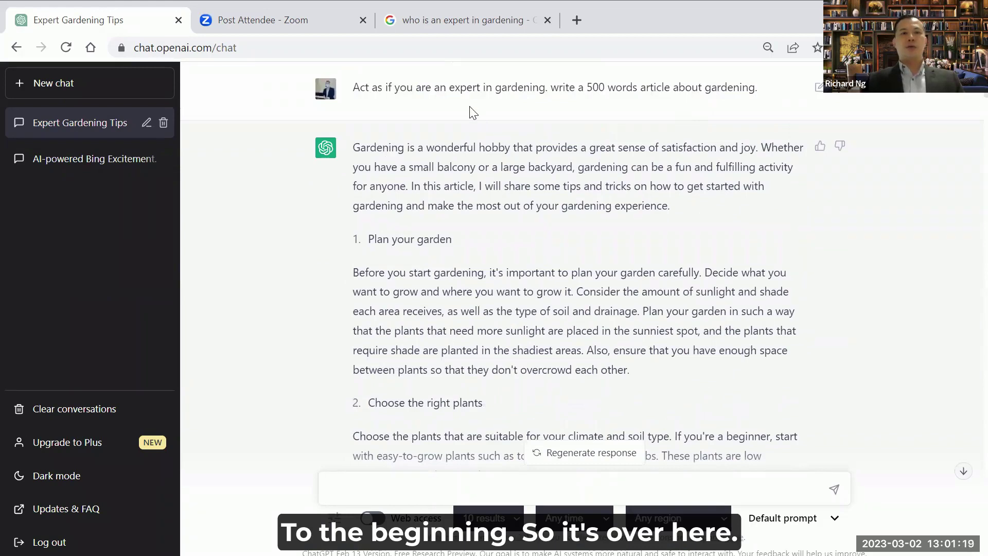
left_click(501, 482)
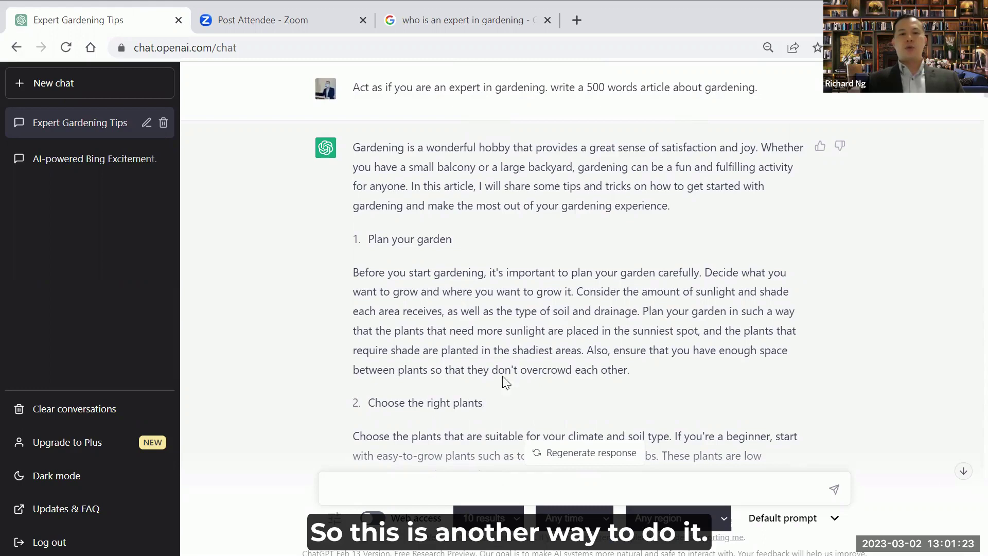
right_click(424, 486)
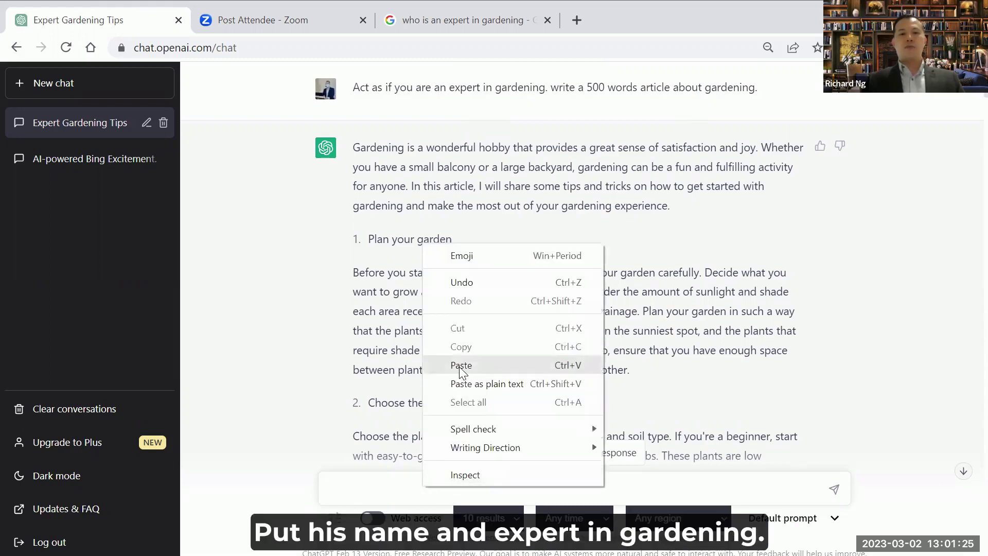
left_click(459, 367)
Copy the conversation's first prompt about acting as a gardening expert and paste it after the name in the message box
left_click_drag(353, 89, 760, 126)
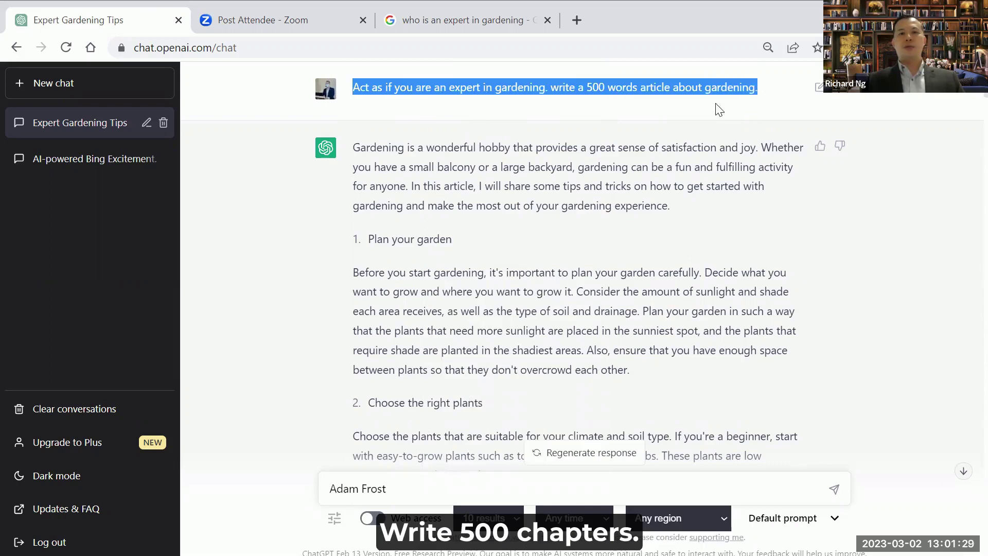
right_click(609, 42)
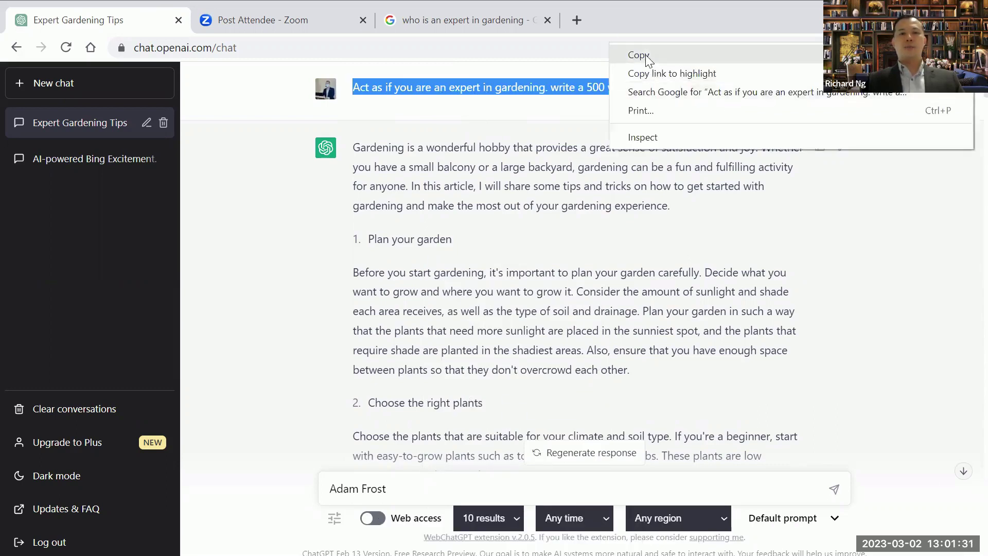
left_click(650, 55)
left_click(421, 491)
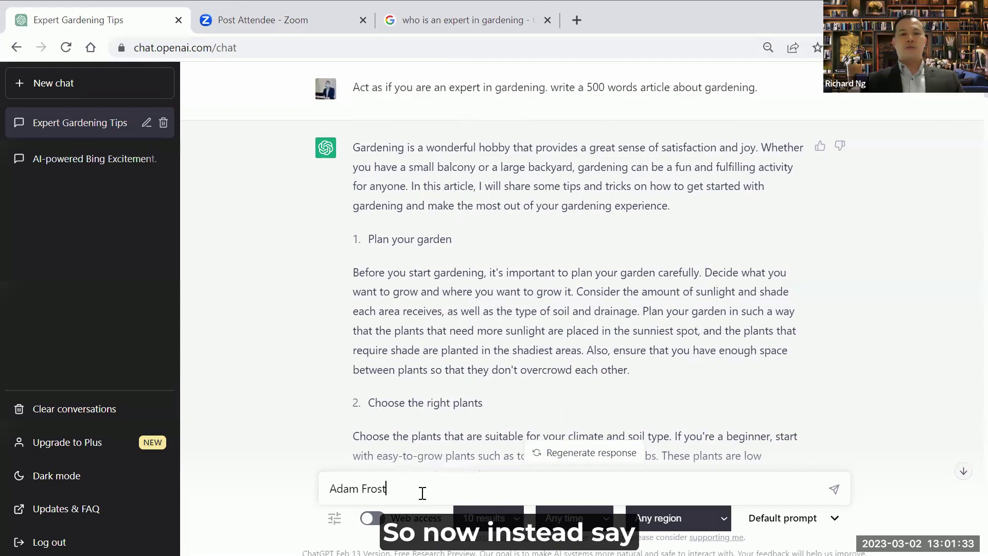
right_click(421, 492)
left_click(459, 371)
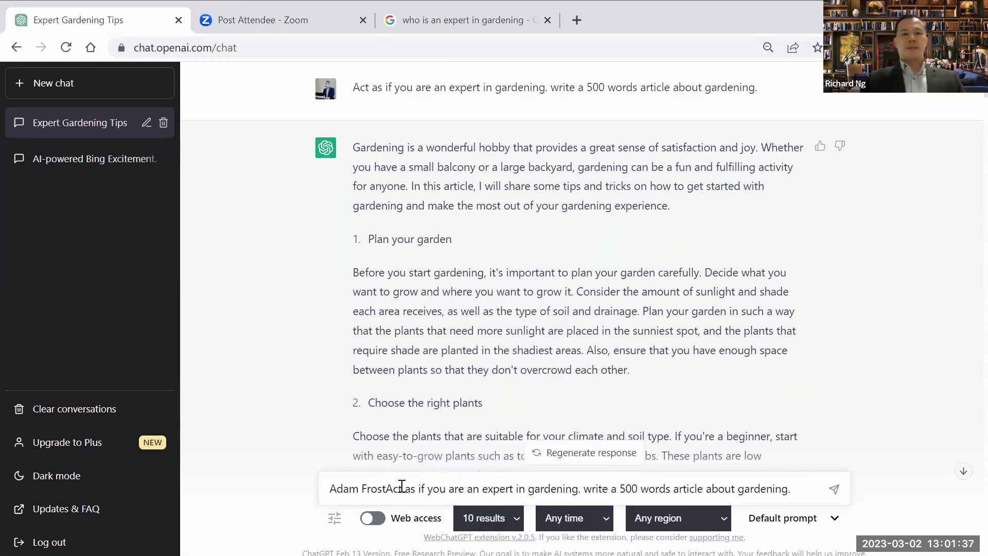
Remove "Act" after the expert's name in the draft and insert "act if you are" before the name
type("\\\\")
key("BackSpace")
key("BackSpace")
key("BackSpace")
key("BackSpace")
key("BackSpace")
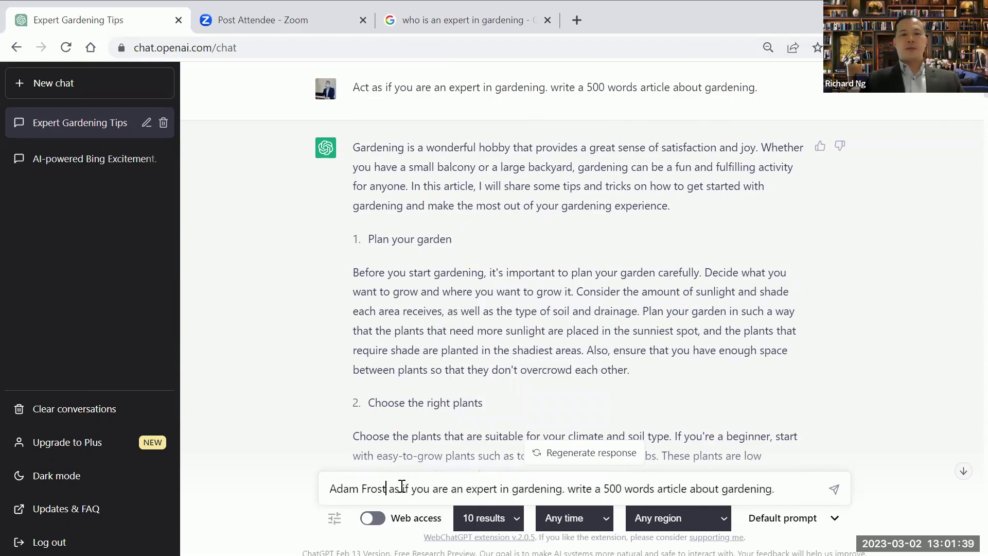
left_click(332, 489)
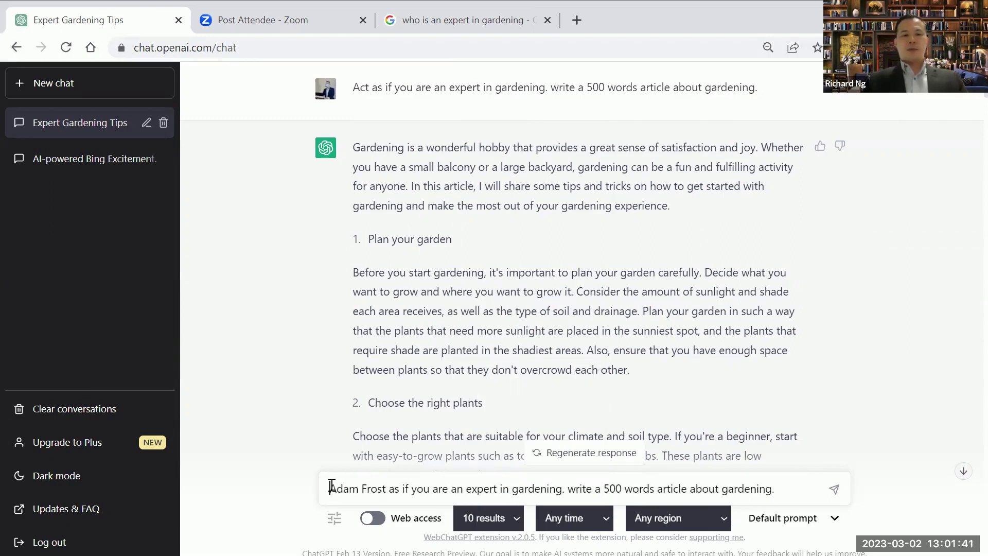
type("Act if y")
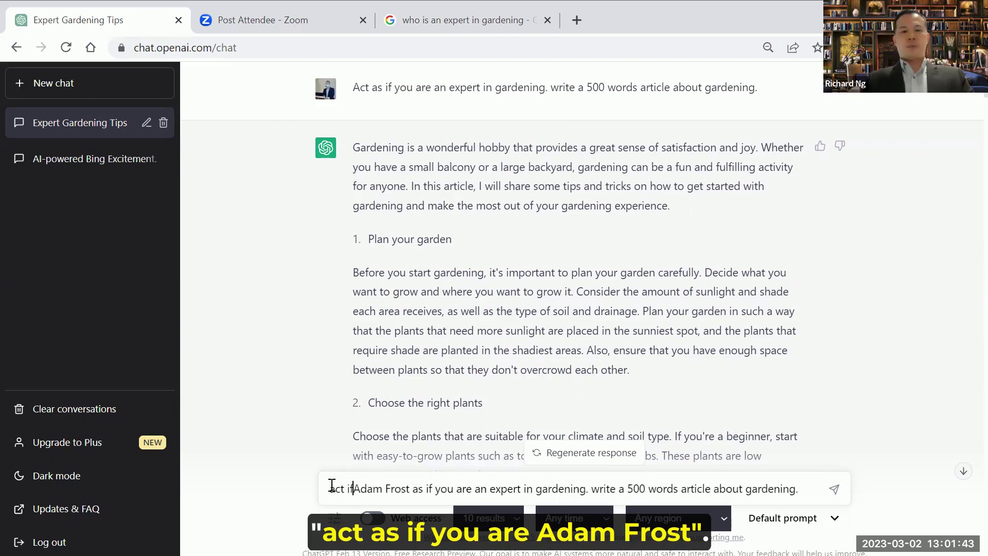
type("ou are")
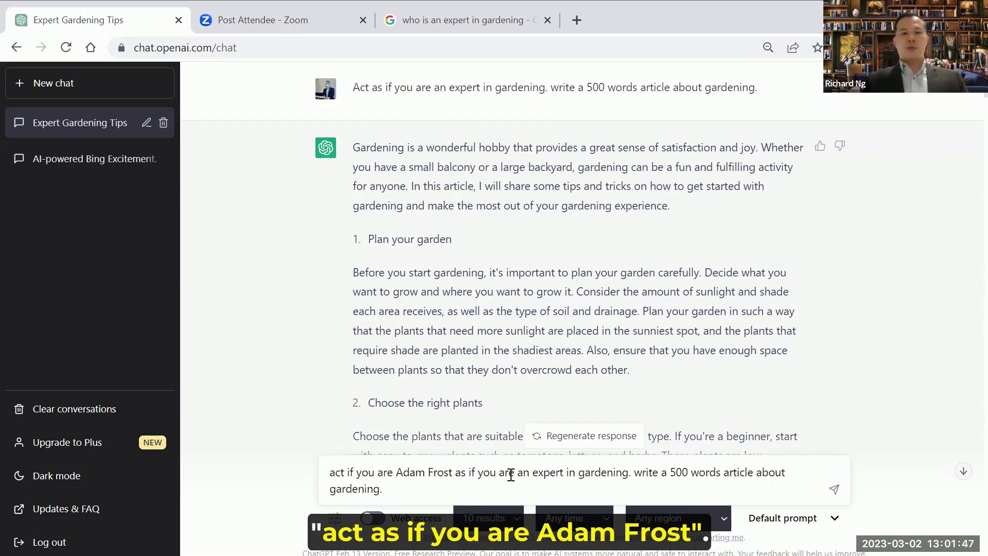
Delete the leftover words "as if you are an" between the expert's name and "expert in gardening" in the draft
left_click(532, 473)
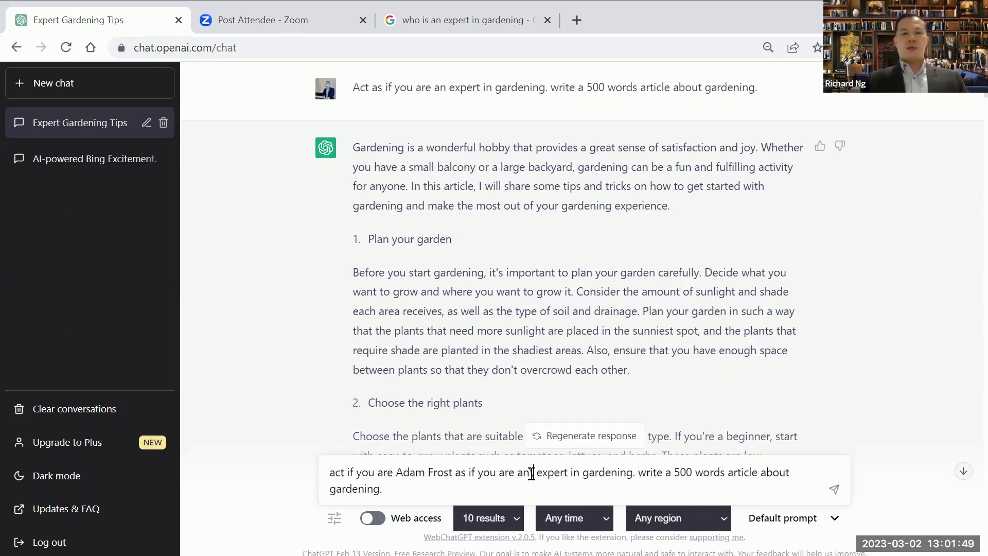
key("BackSpace")
key("BackSpace")
key("BackSpace")
key("BackSpace")
key("BackSpace")
key("BackSpace")
key("BackSpace")
key("BackSpace")
key("BackSpace")
key("BackSpace")
key("BackSpace")
key("BackSpace")
key("BackSpace")
key("BackSpace")
key("BackSpace")
key("BackSpace")
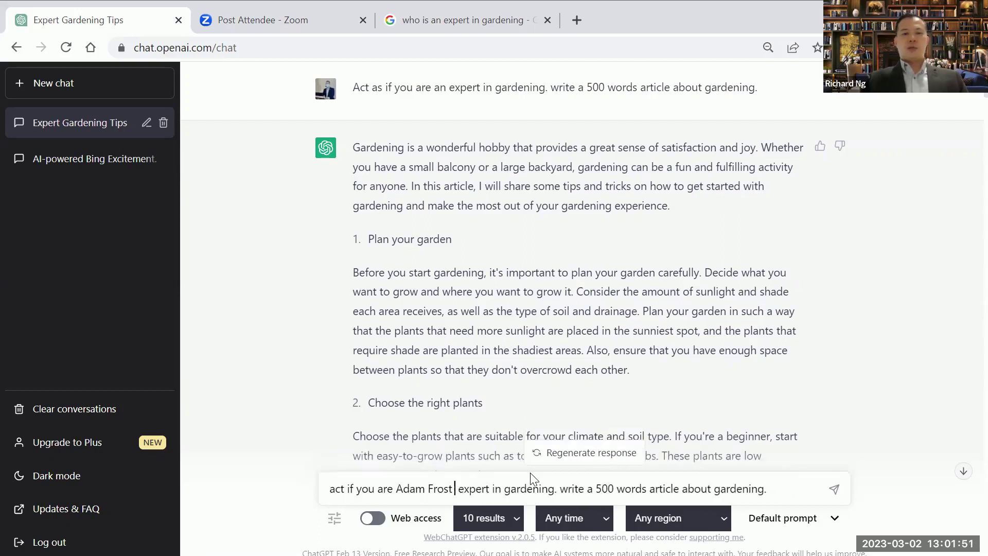
Insert ", an" after the expert's name, replace "article" with "per chapter, for 12 chapters" in the draft, and send it
type(", a")
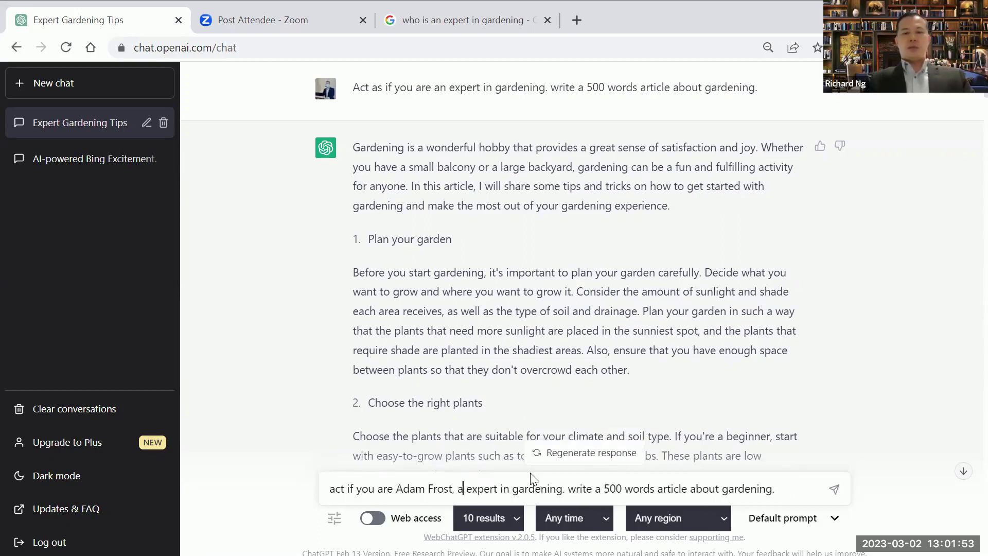
type("n")
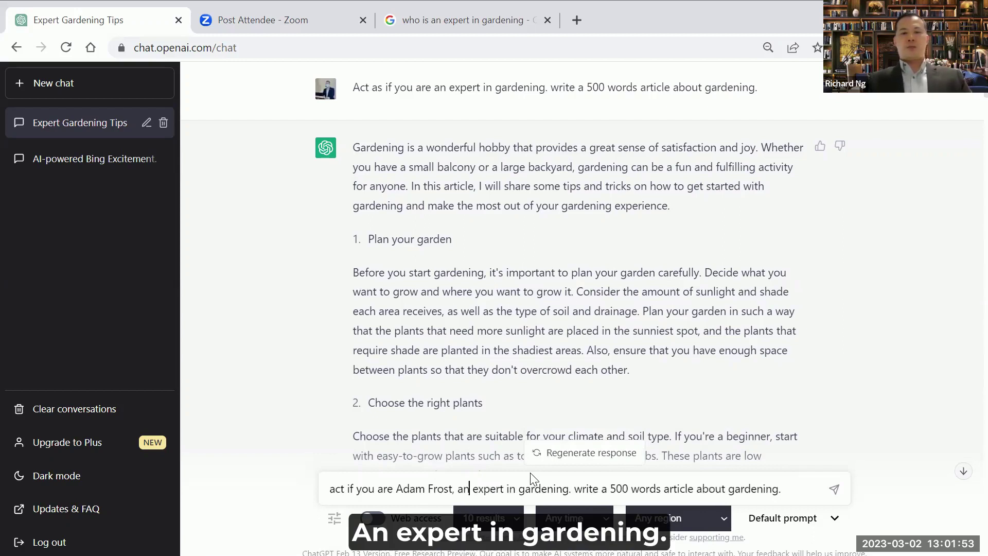
double_click(669, 489)
type("per chapter")
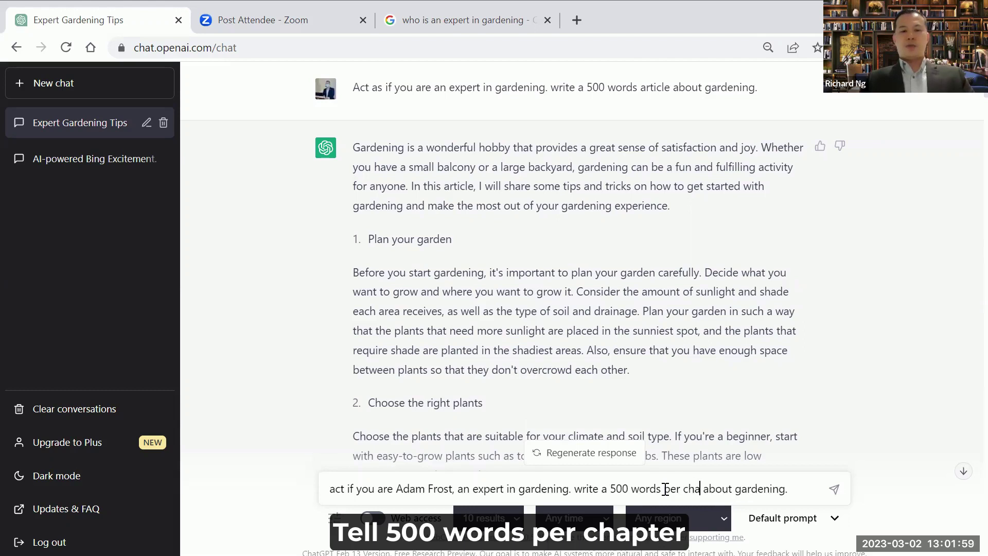
type(", for 12 ch")
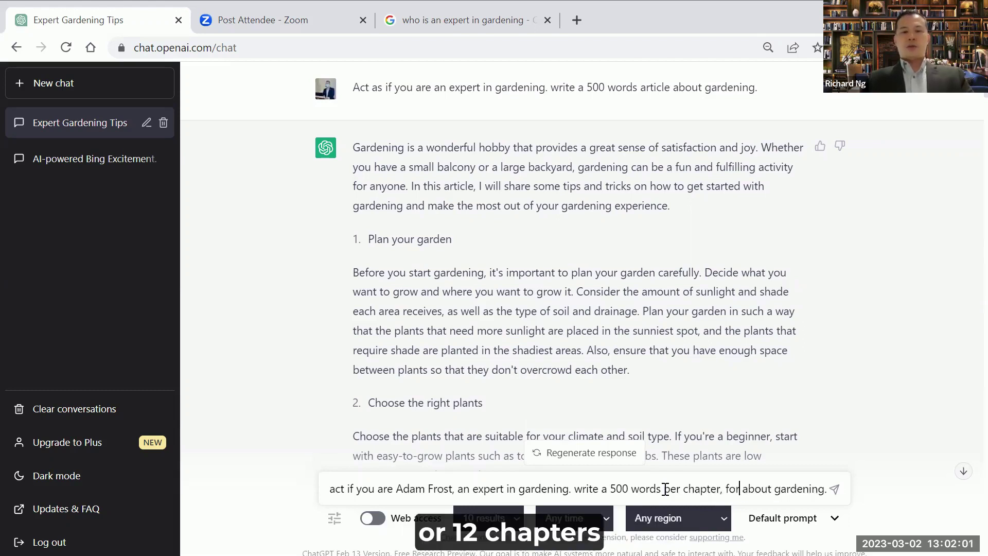
type("apters")
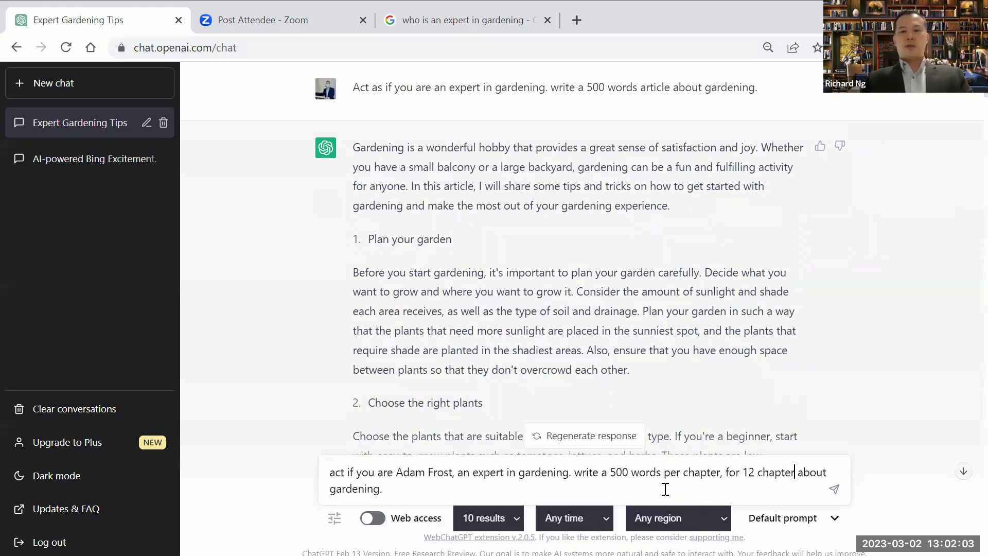
key("Return")
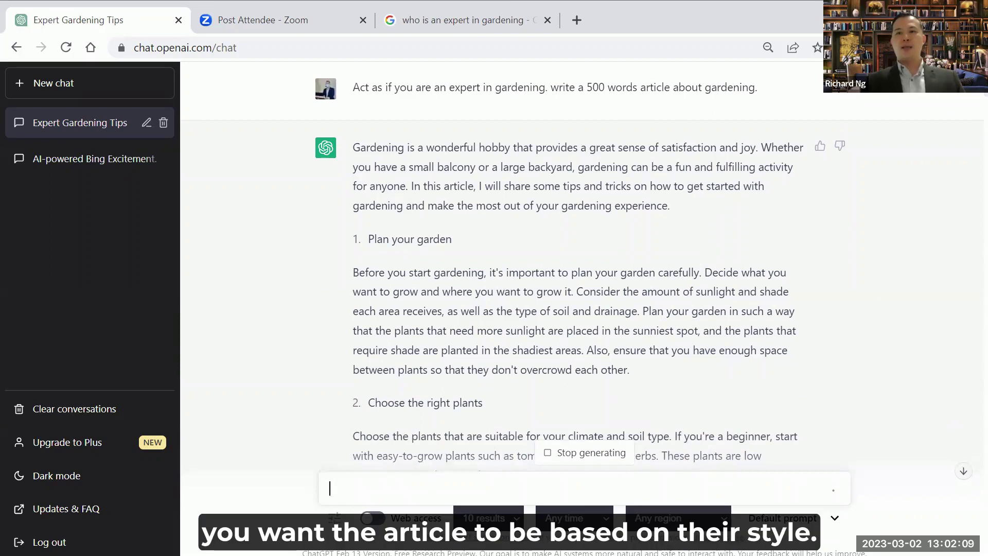
Check the newest reply's chapters against the 500-words-per-chapter prompt and stop the response from generating
scroll(962, 227, "down", 15)
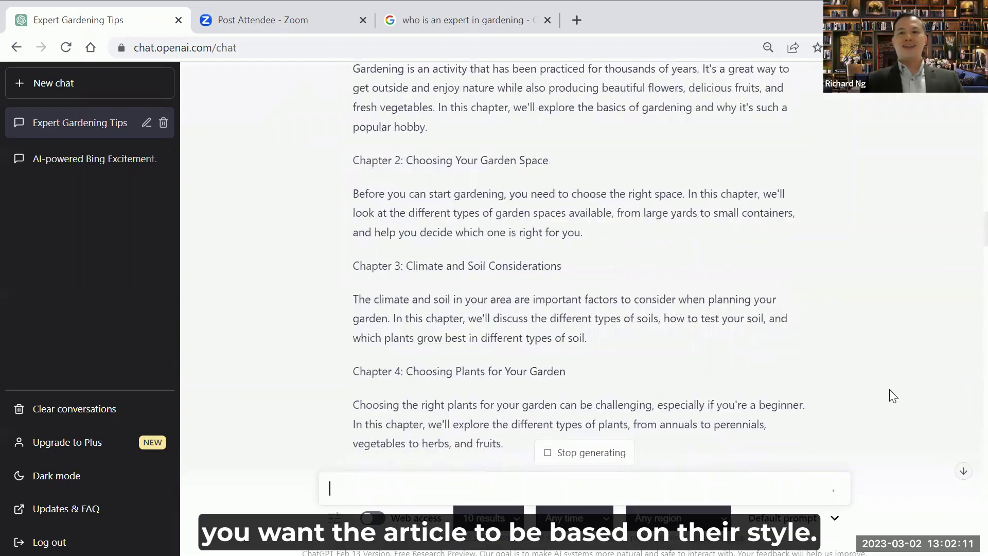
scroll(889, 389, "down", 20)
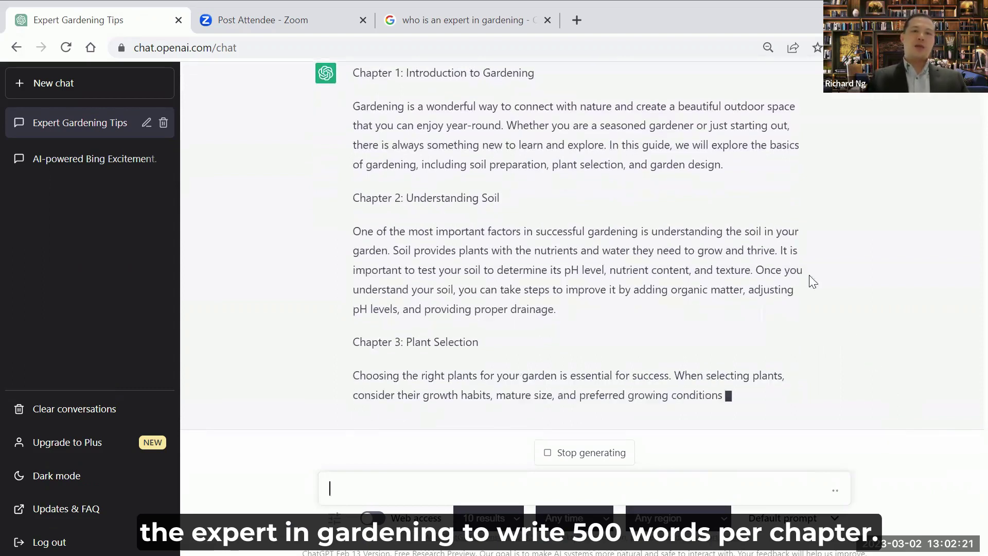
scroll(704, 238, "up", 6)
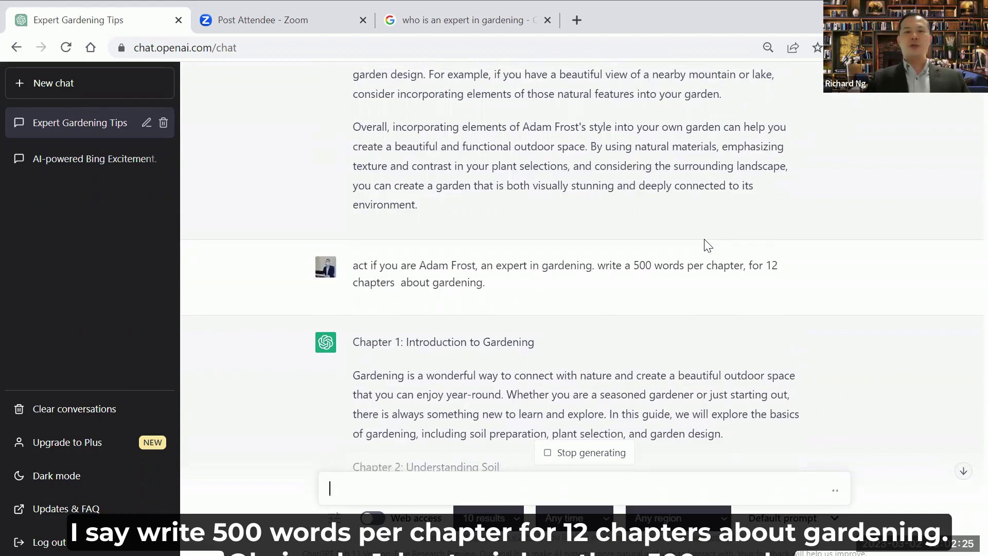
scroll(706, 240, "down", 3)
scroll(705, 240, "down", 2)
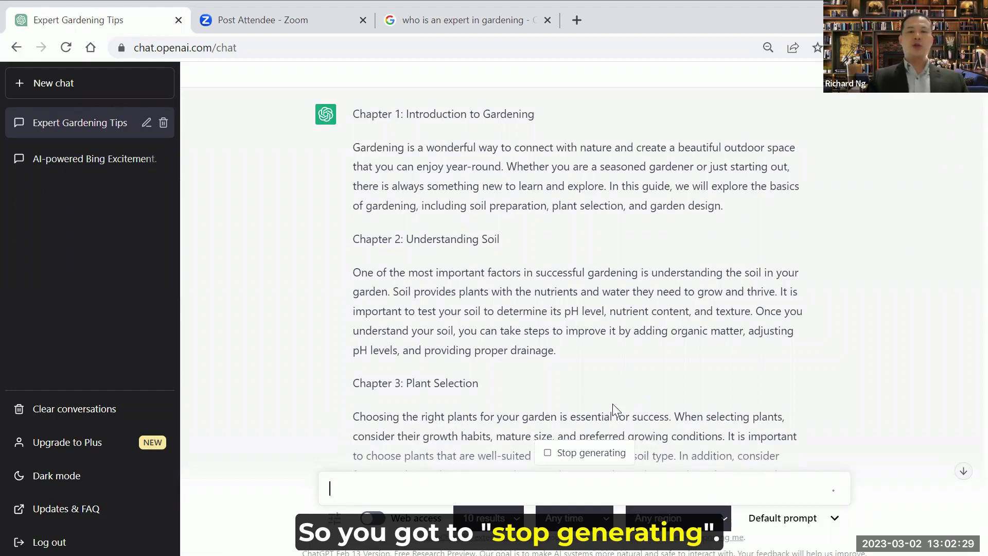
left_click(600, 456)
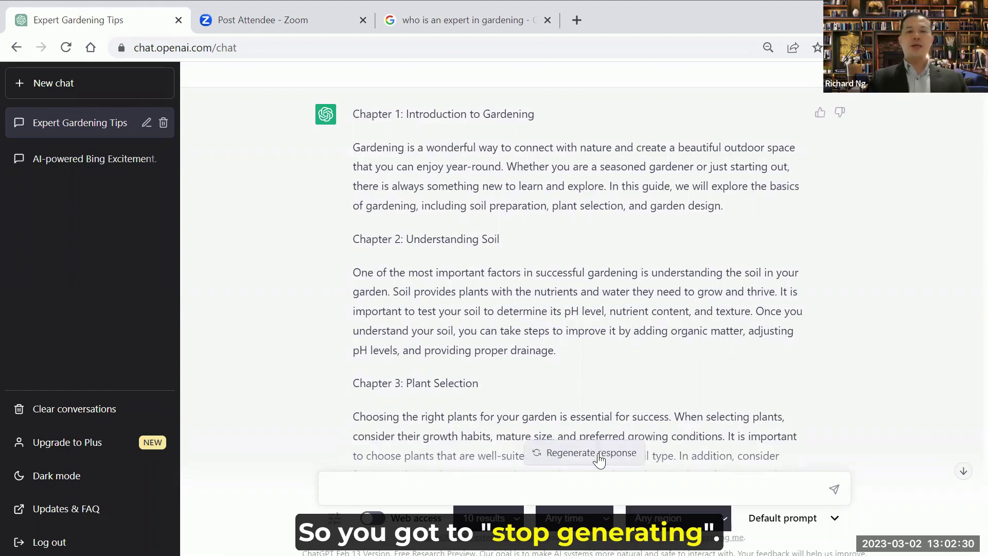
Send the follow-up message "how about the 500 words per chapter?" in the same conversation
left_click(510, 484)
type("how abou")
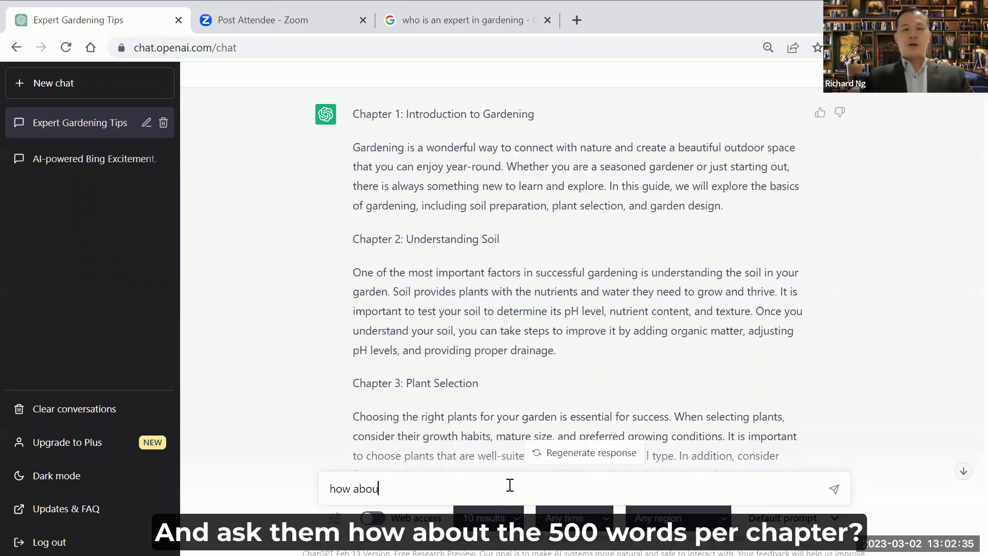
type("t the 500 word")
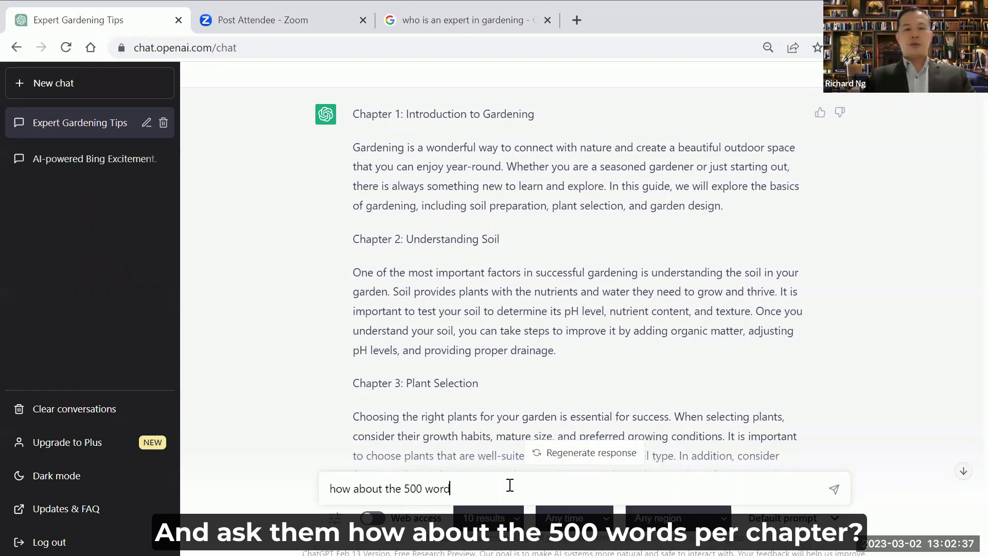
type("s per chapter?")
key("Return")
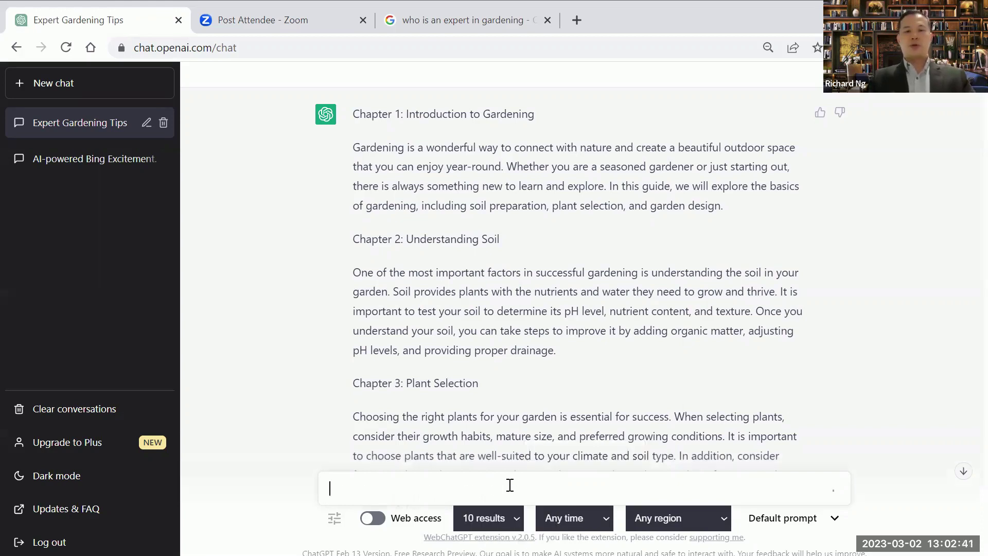